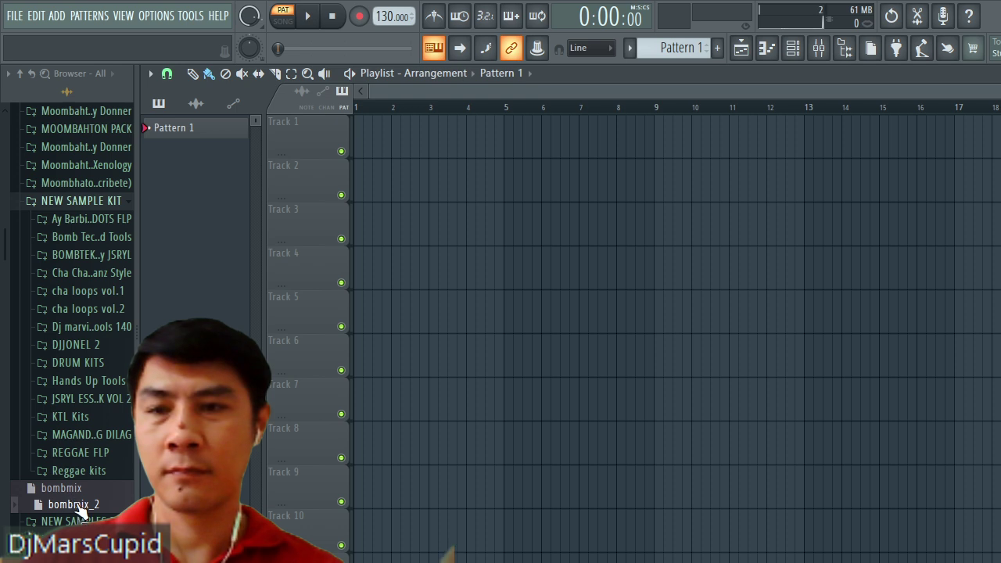
# Open the bombmix_2 project from the NEW SAMPLE KIT folder.
pyautogui.click(106, 506)
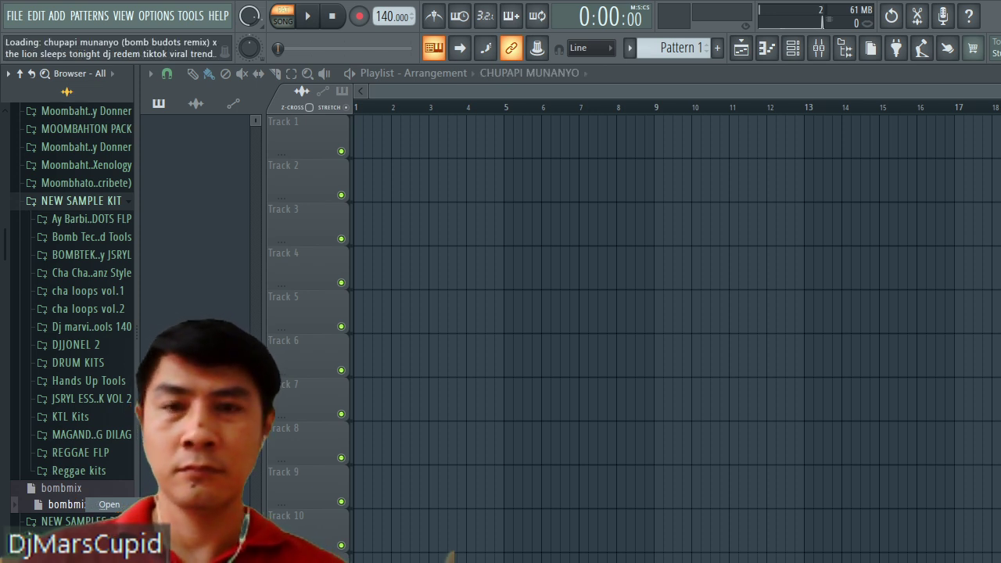
# Switch to the OBS Stats window, reset its recording statistics and put the window out of the way.
pyautogui.press('super')
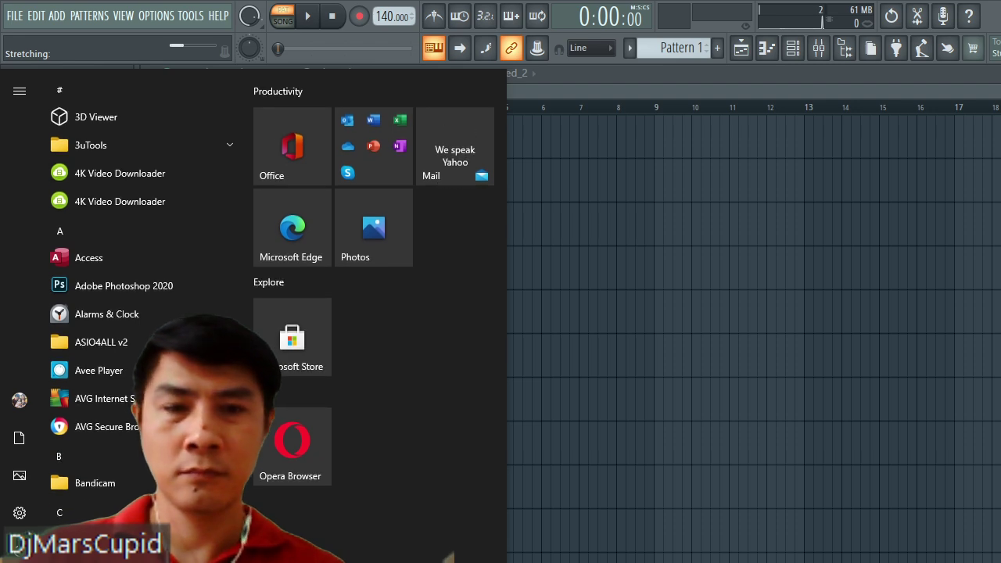
pyautogui.click(841, 508)
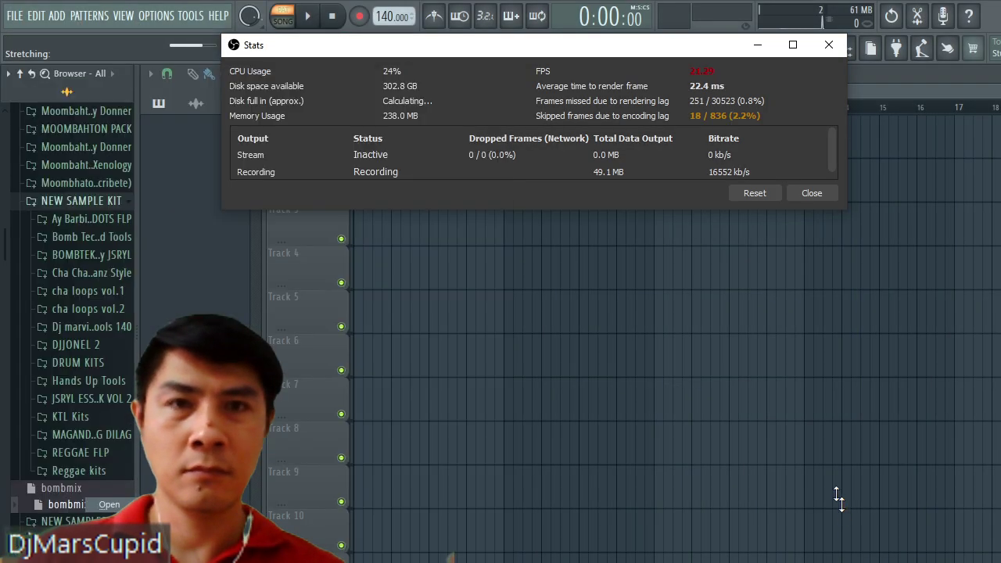
pyautogui.click(756, 192)
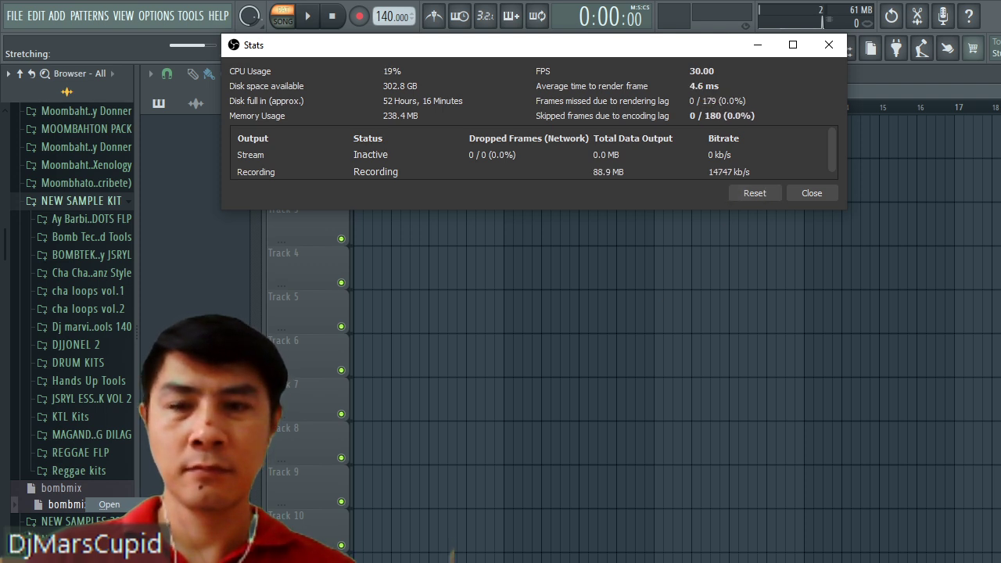
pyautogui.moveTo(448, 557)
pyautogui.click(450, 556)
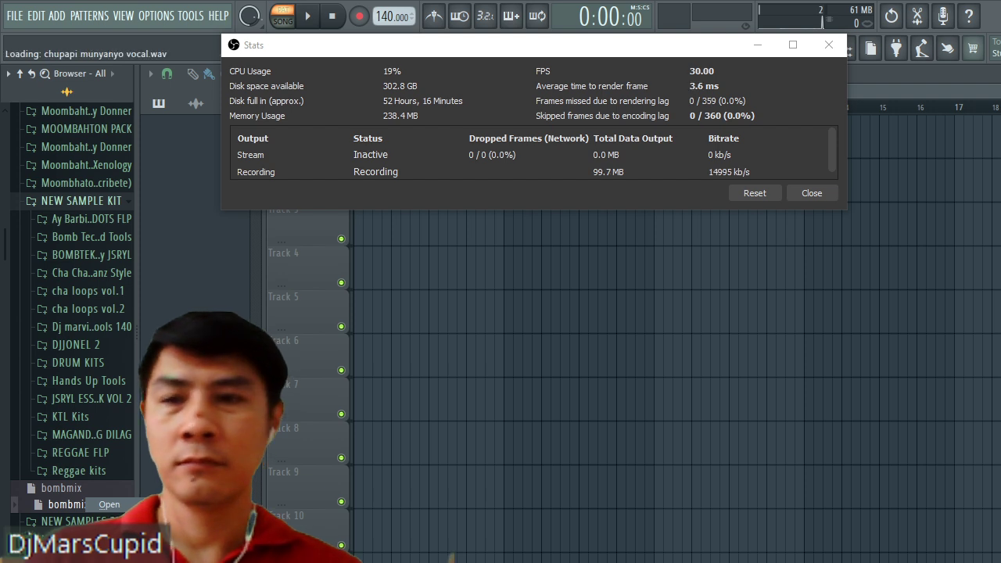
pyautogui.moveTo(650, 49); pyautogui.dragTo(673, 350)
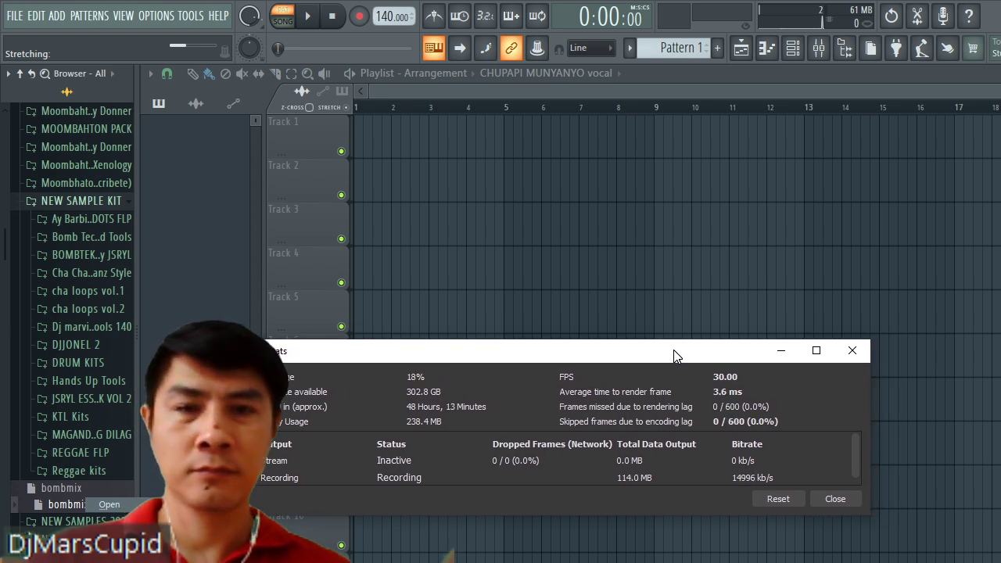
pyautogui.click(781, 349)
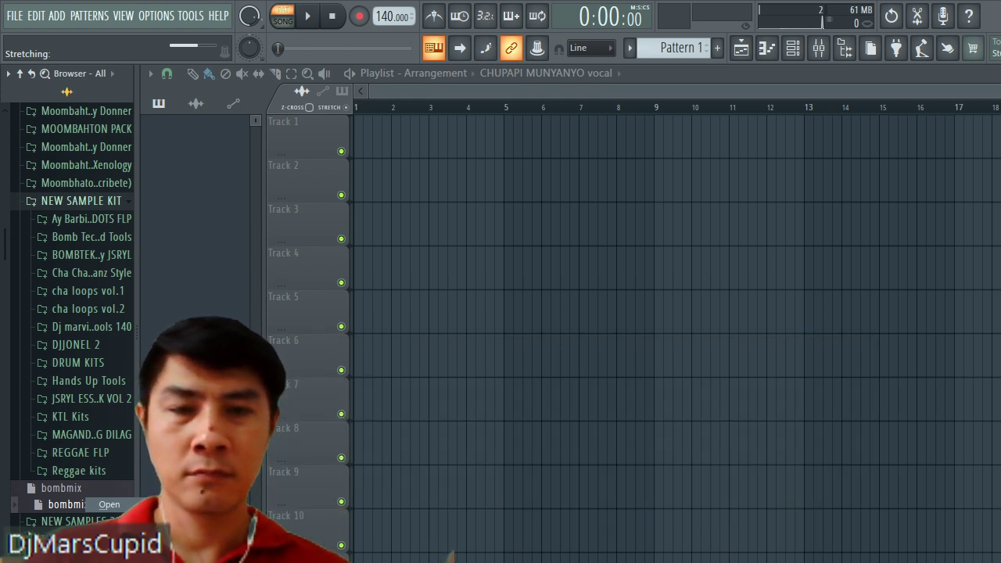
# Switch to OBS and check the recording performance in its Stats window, then minimize it.
pyautogui.click(658, 510)
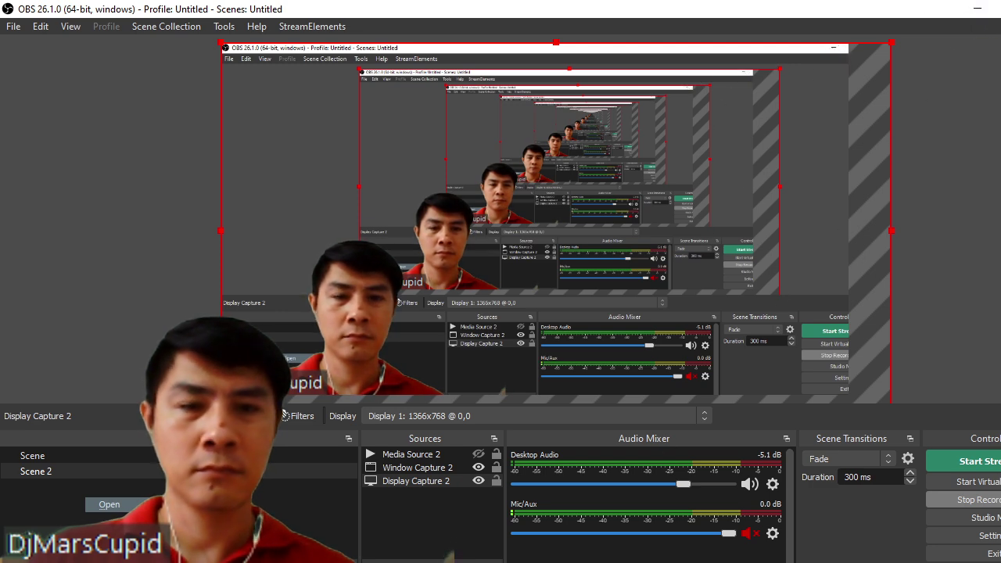
pyautogui.click(748, 562)
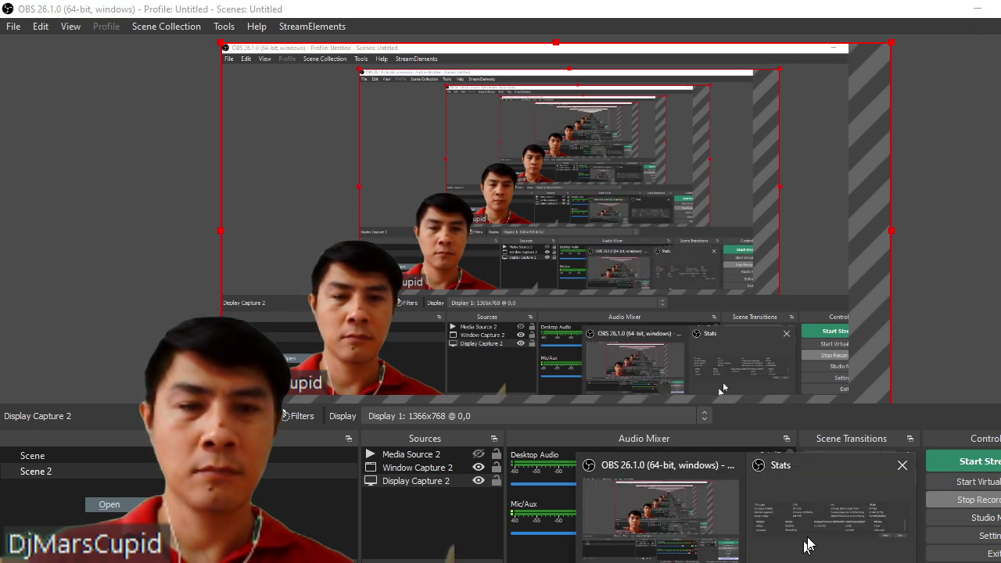
pyautogui.click(802, 548)
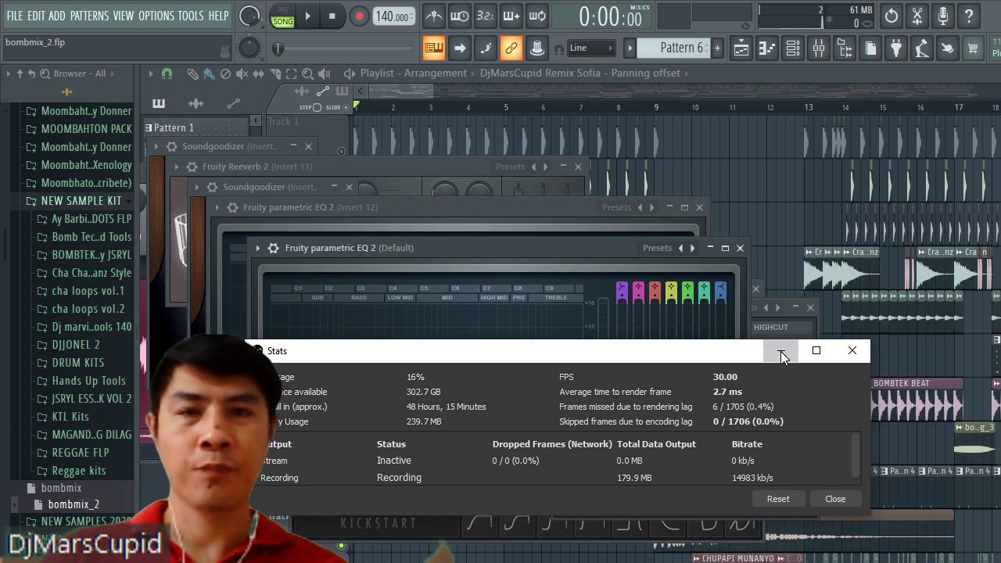
pyautogui.click(781, 352)
# Bring the playlist in front of the plugin windows and reduce the track height to fit more tracks.
pyautogui.click(744, 47)
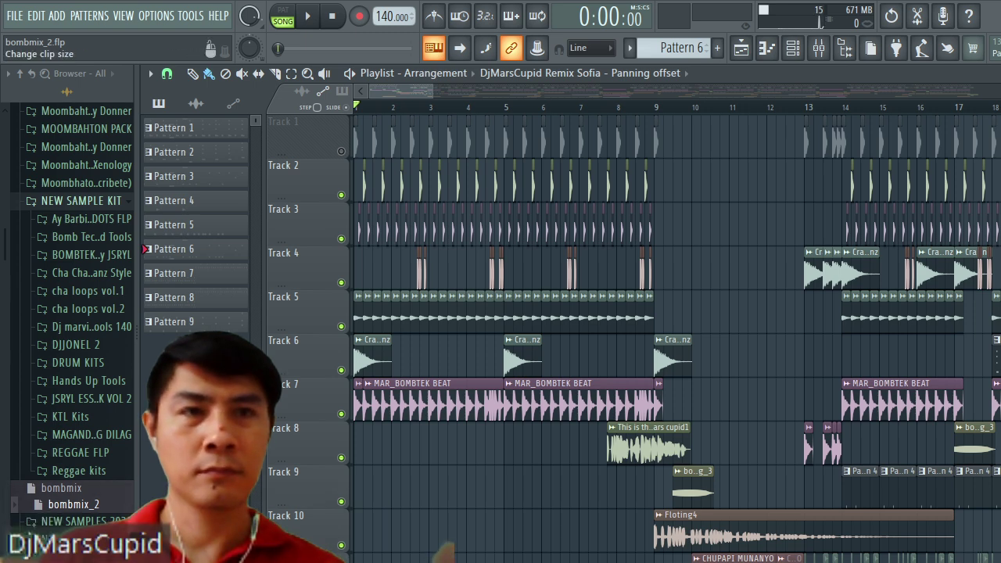
pyautogui.scroll(-2, 672, 344)
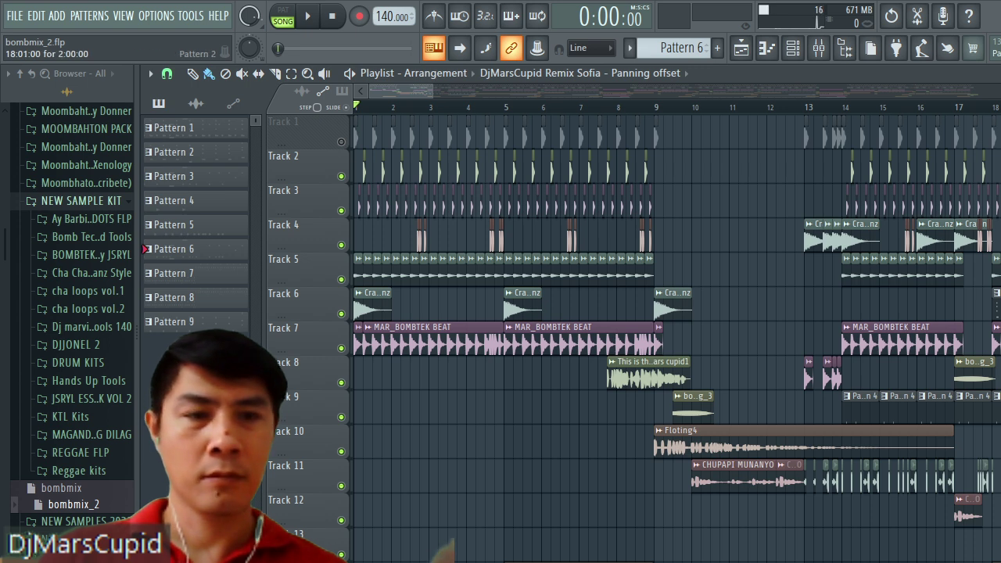
pyautogui.scroll(-1, 635, 339)
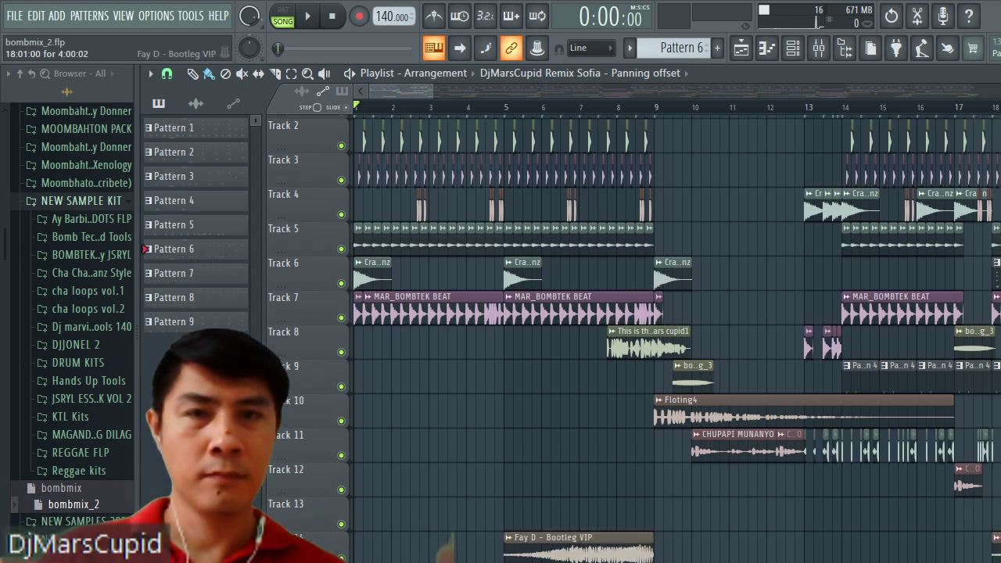
# Inspect the sample settings of the Linn Snare #2 clip on Track 2 and the Techithat #2 clip on Track 3.
pyautogui.click(366, 138)
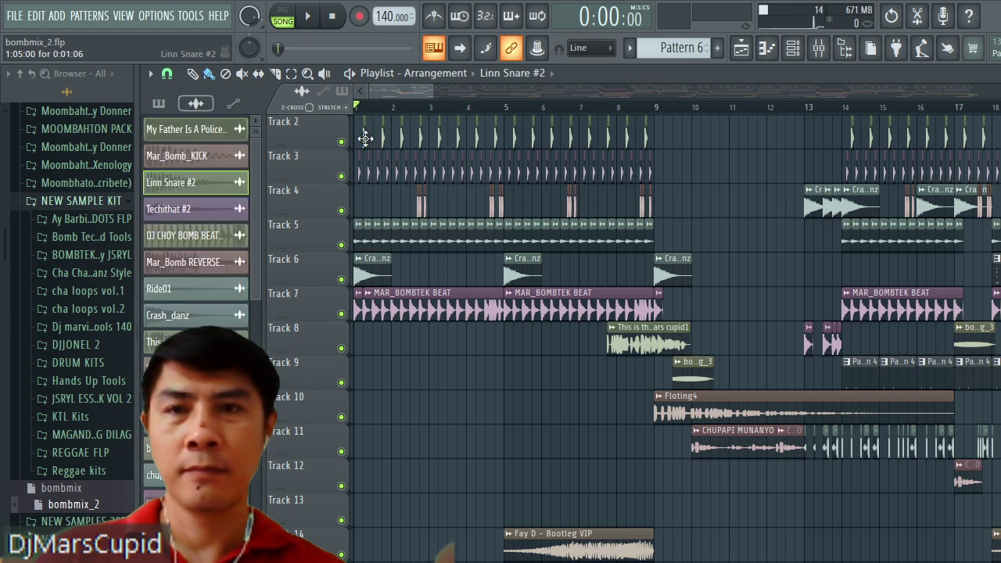
pyautogui.doubleClick(365, 138)
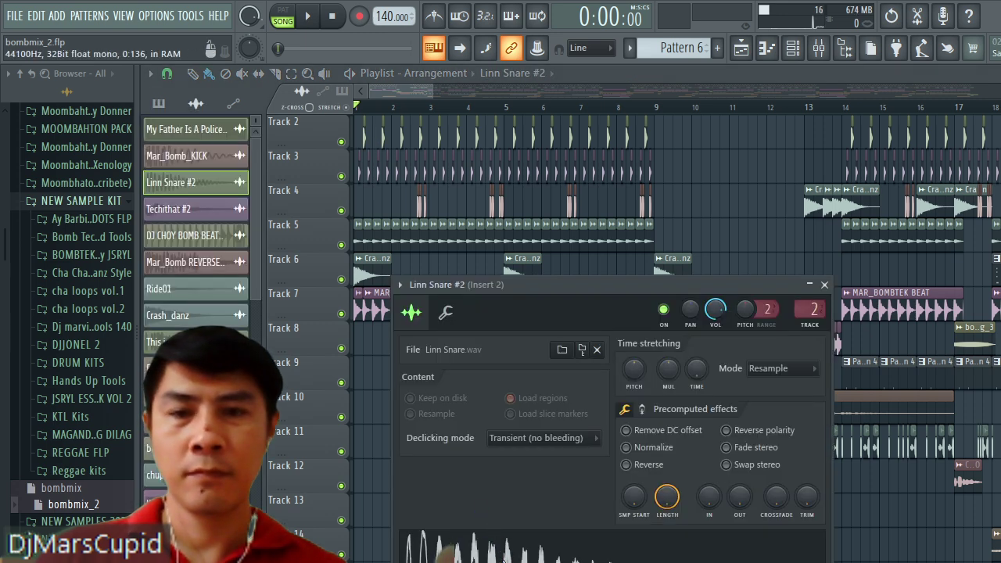
pyautogui.moveTo(545, 290); pyautogui.dragTo(540, 244)
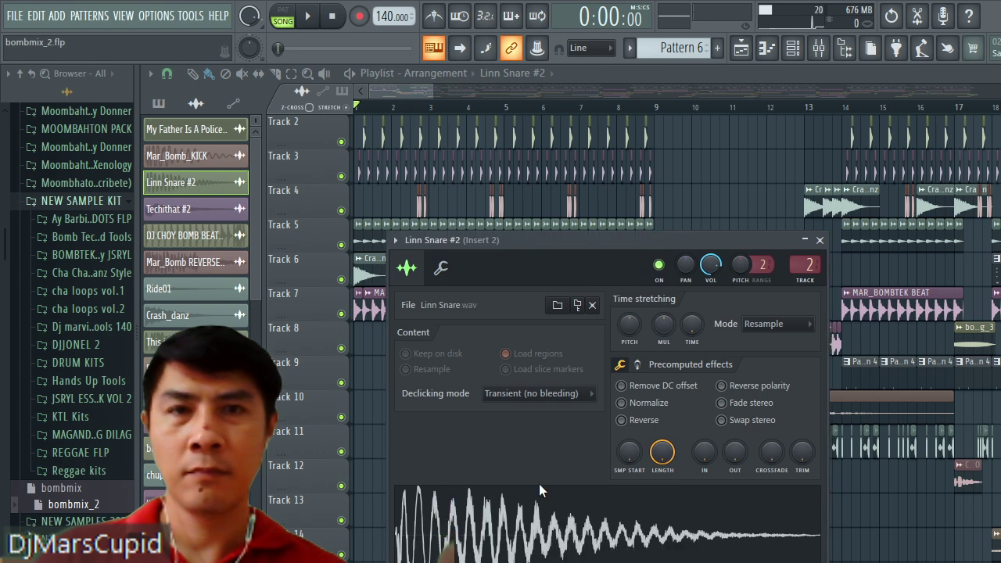
pyautogui.click(369, 172)
pyautogui.doubleClick(369, 171)
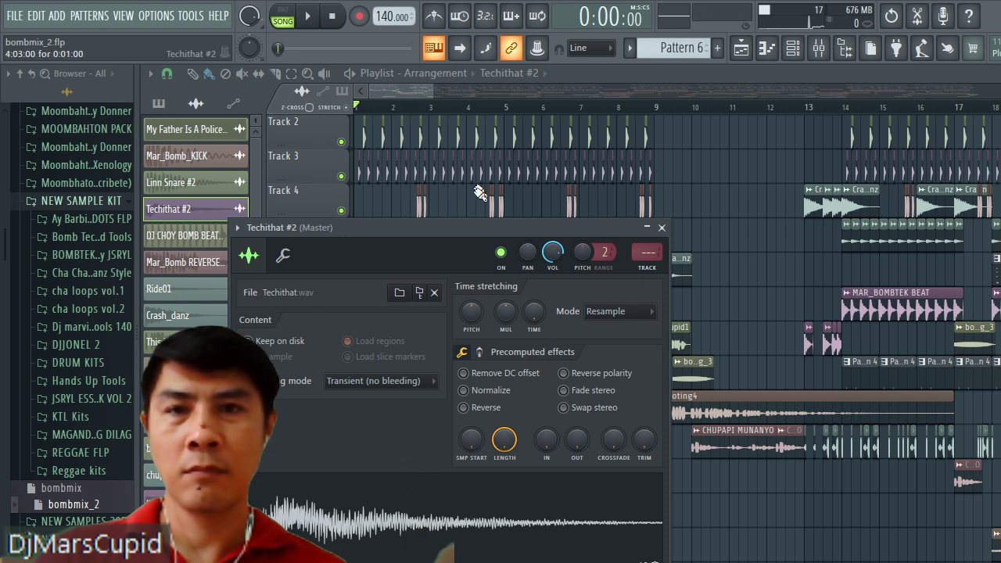
# Inspect the sample settings of the Mar_Bomb REVERSE FX1 clip on Track 4 and the Ride01 clip on Track 5.
pyautogui.click(494, 210)
pyautogui.doubleClick(494, 210)
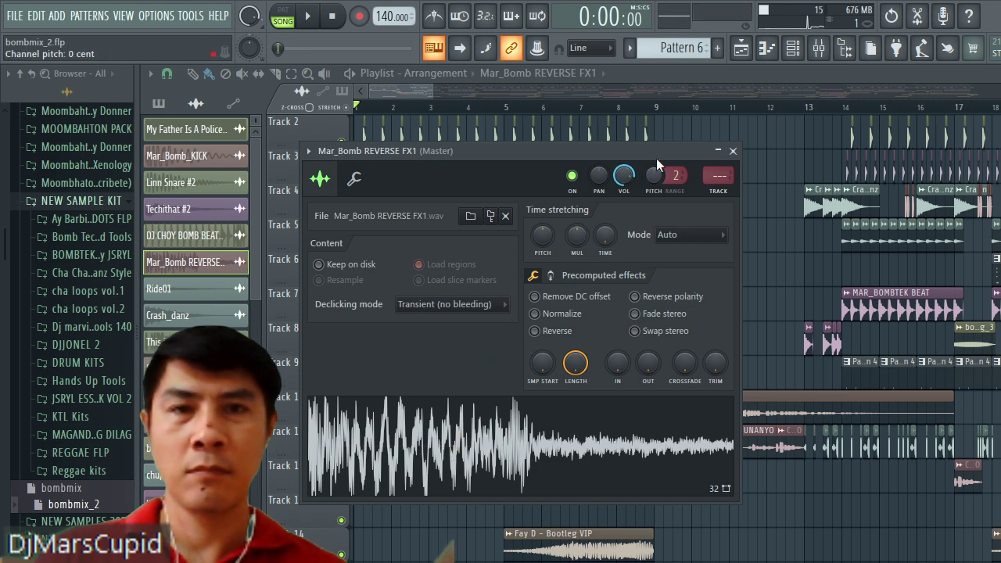
pyautogui.click(734, 152)
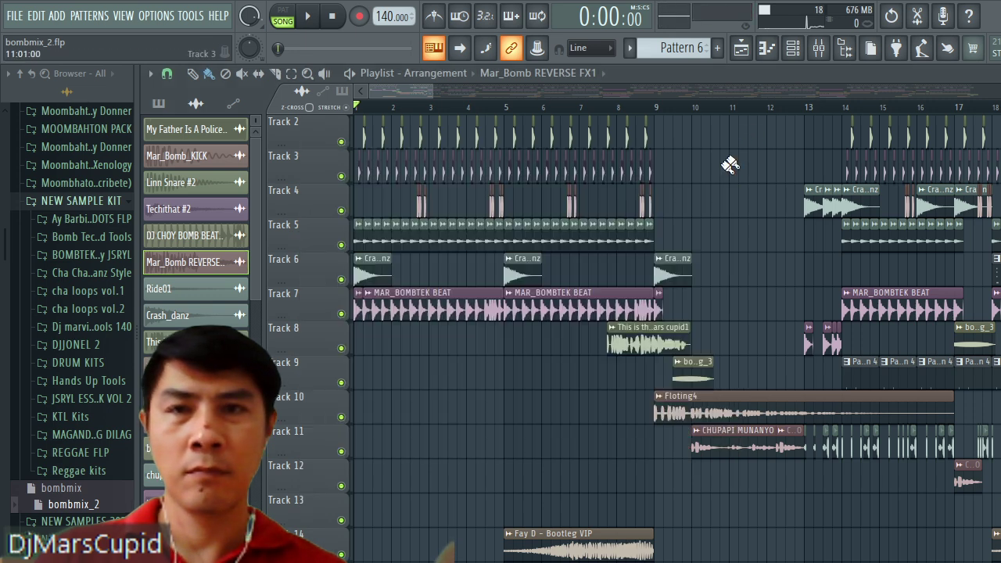
pyautogui.doubleClick(384, 227)
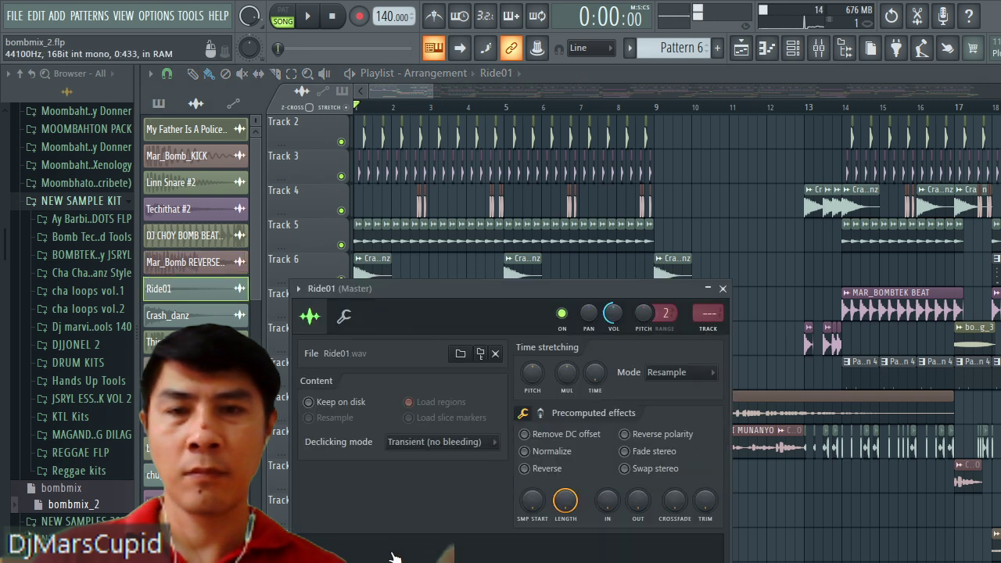
pyautogui.click(723, 289)
# Audition the Crash_danz sample on Track 6 and the MAR_BOMBTEK BEAT loop on Track 7 from their channel settings.
pyautogui.doubleClick(674, 273)
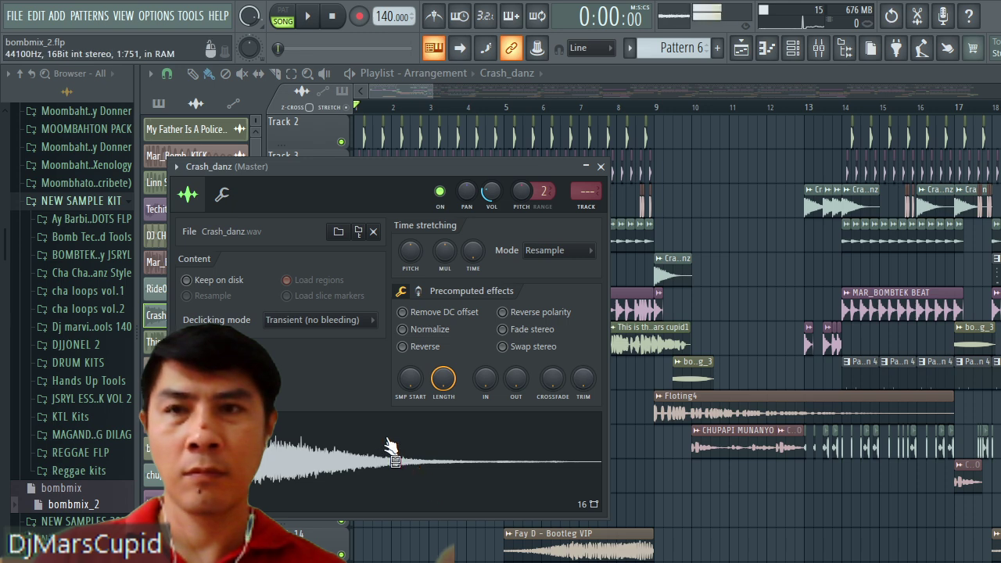
pyautogui.click(601, 167)
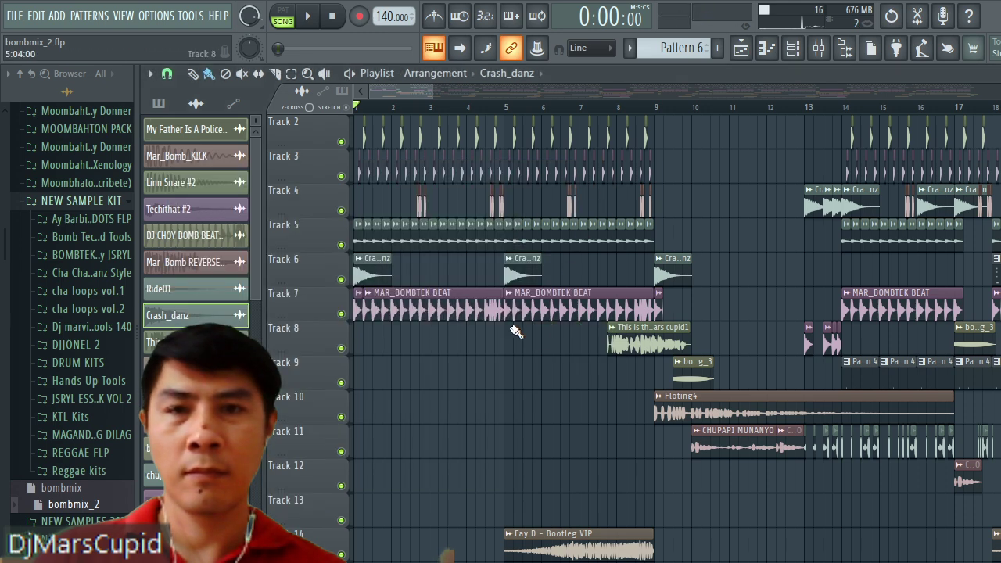
pyautogui.doubleClick(417, 313)
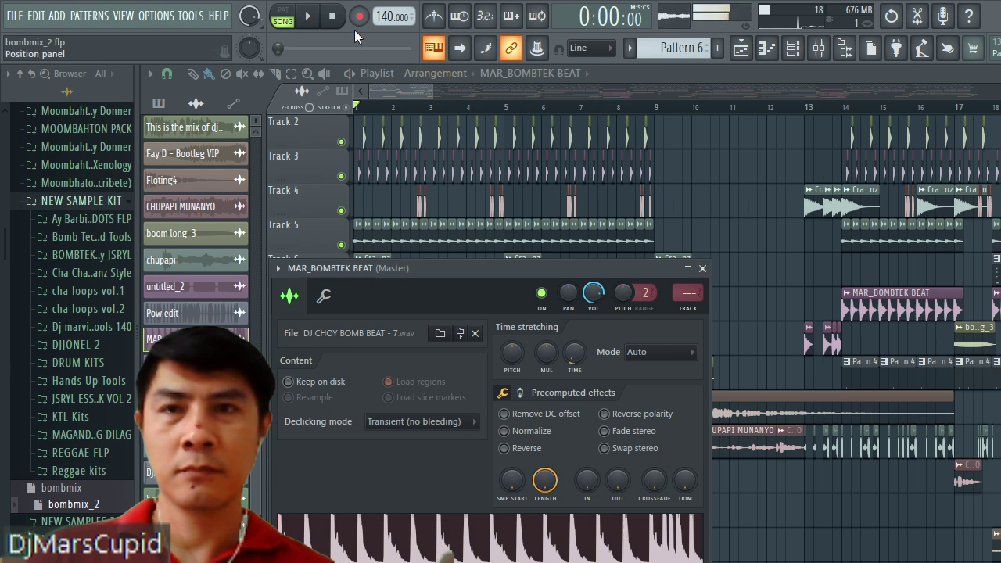
pyautogui.click(702, 268)
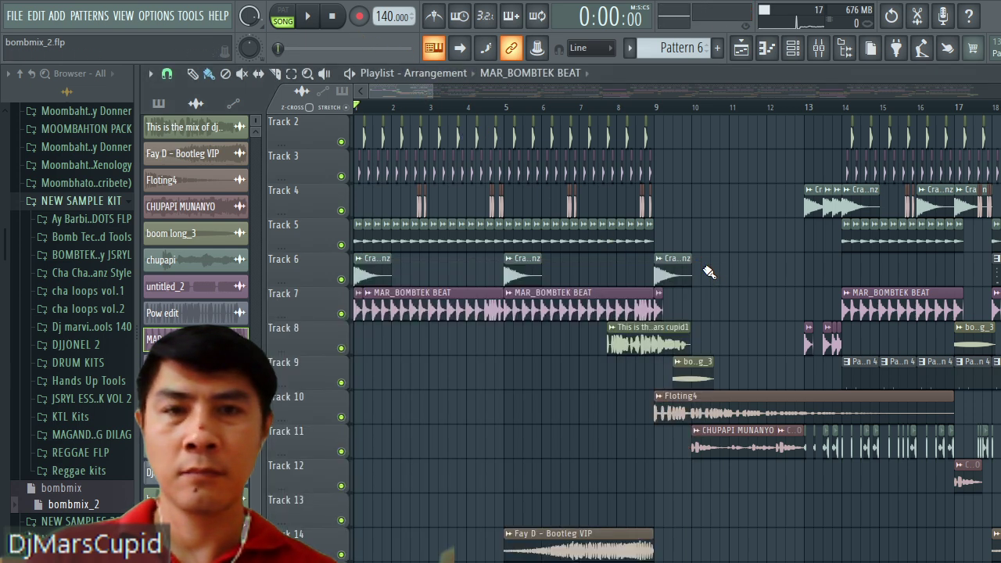
# Audition the DJ voice tag on Track 8 and the Fay D - Bootleg VIP sample on Track 14.
pyautogui.doubleClick(639, 336)
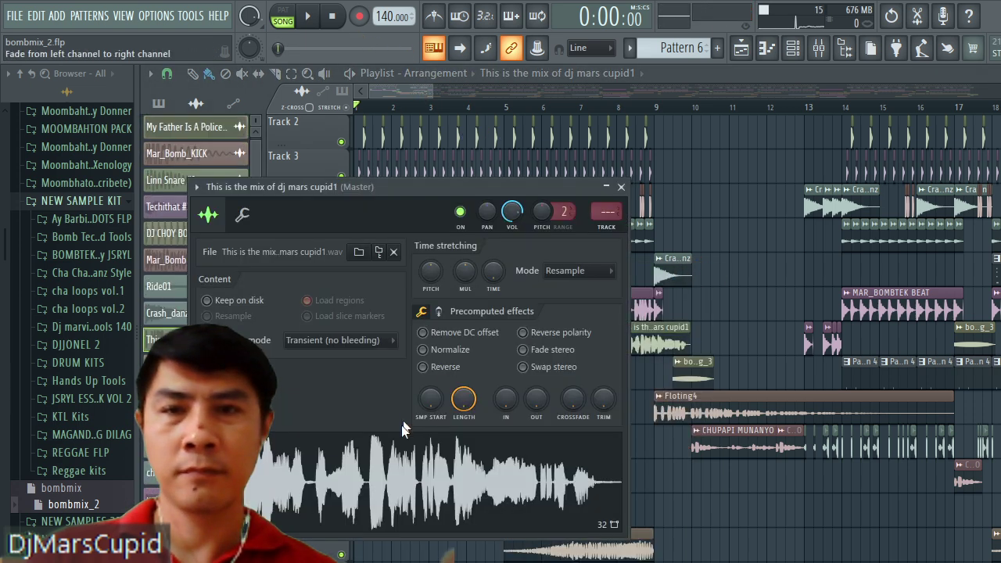
pyautogui.click(402, 465)
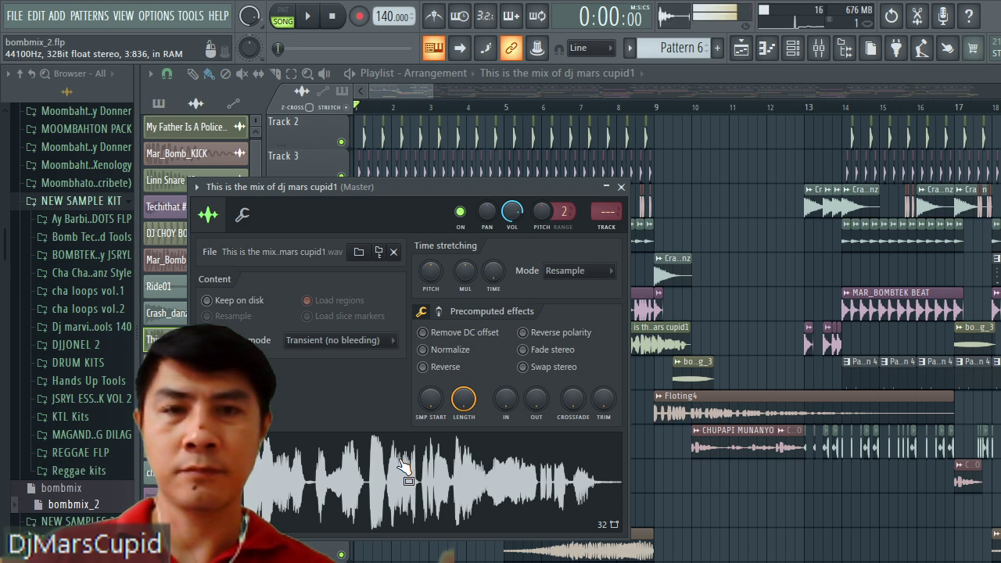
pyautogui.click(621, 188)
pyautogui.doubleClick(577, 532)
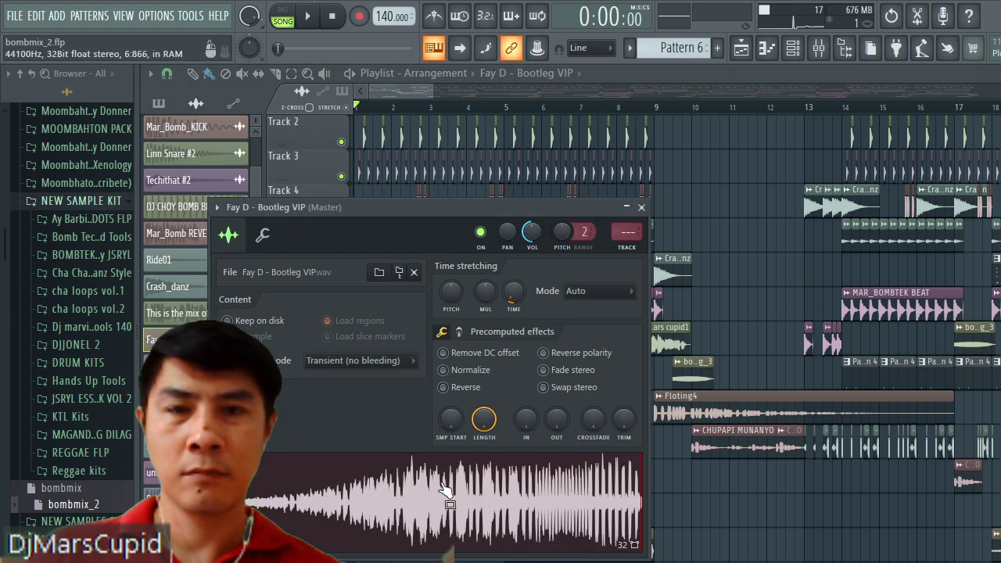
pyautogui.click(642, 209)
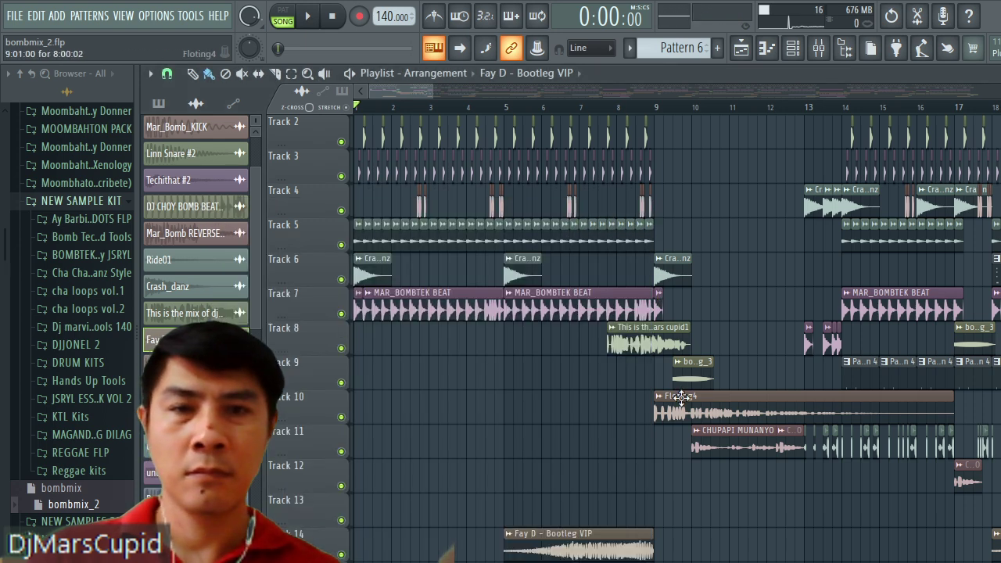
# Audition the Floting4 sample on Track 10 and the boom long_3 sample on Track 9.
pyautogui.click(682, 400)
pyautogui.doubleClick(683, 400)
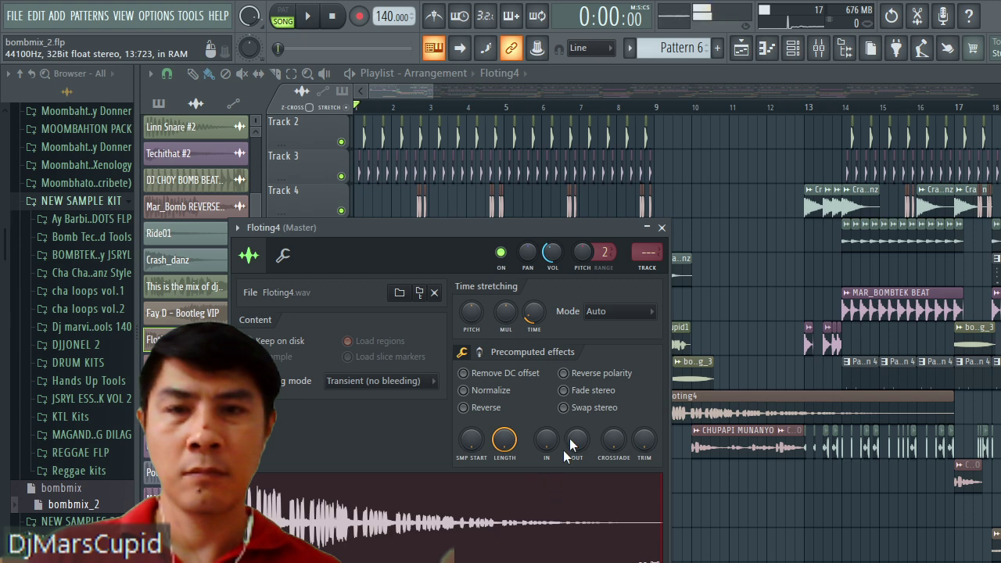
pyautogui.click(664, 228)
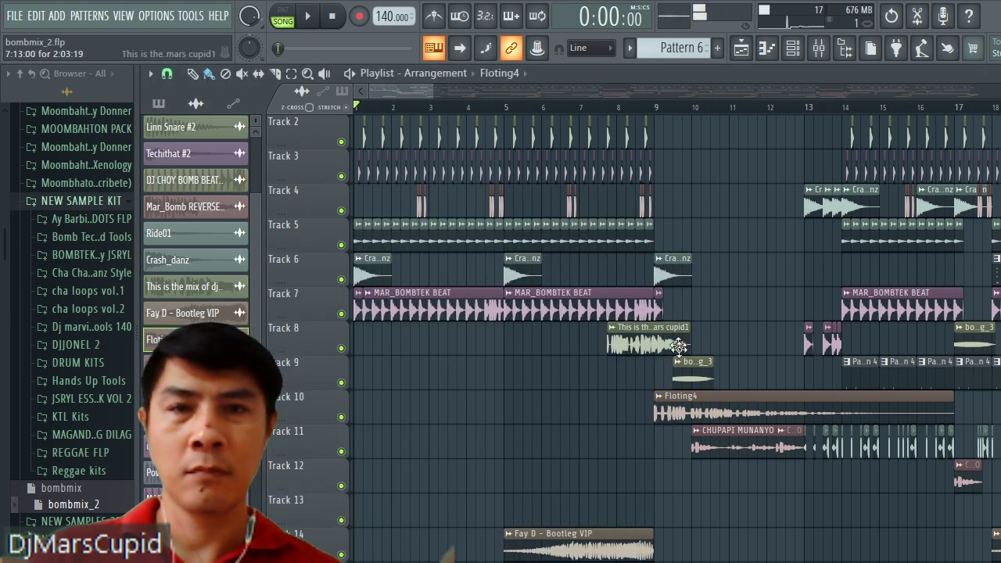
pyautogui.doubleClick(683, 365)
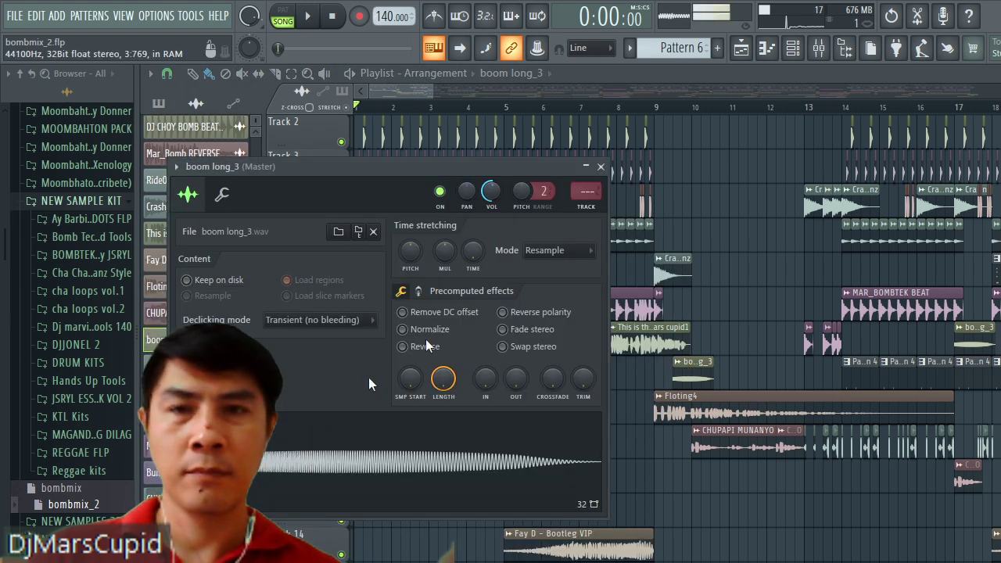
pyautogui.click(601, 167)
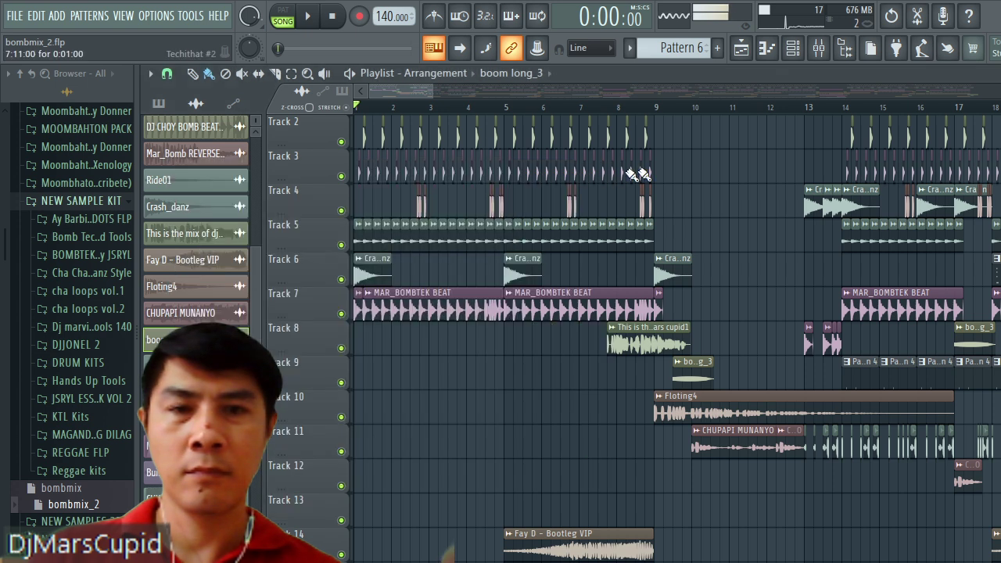
# Play the song from bar 10 to hear the CHUPAPI MUNANYO vocal, then stop playback.
pyautogui.click(693, 107)
pyautogui.click(309, 19)
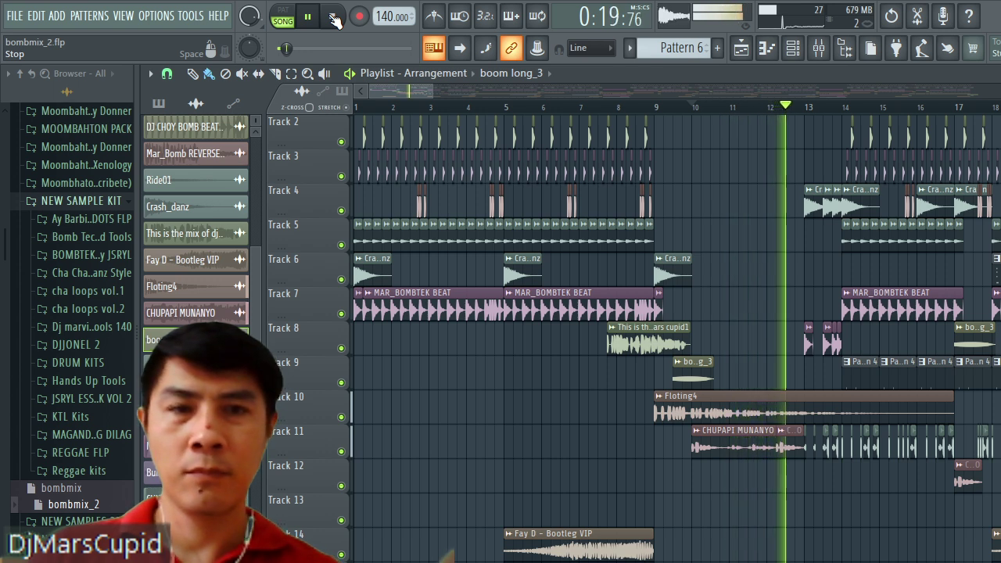
pyautogui.click(334, 18)
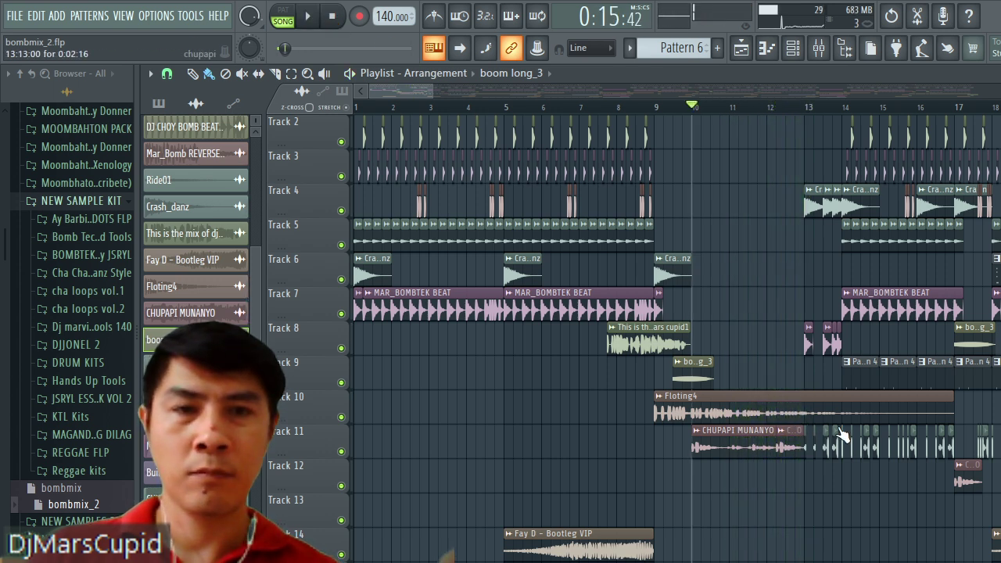
# Audition the short MAR_BOMBTEK BEAT clip at bar 13 on Track 8 and close its channel settings.
pyautogui.doubleClick(809, 337)
pyautogui.click(512, 524)
pyautogui.click(702, 268)
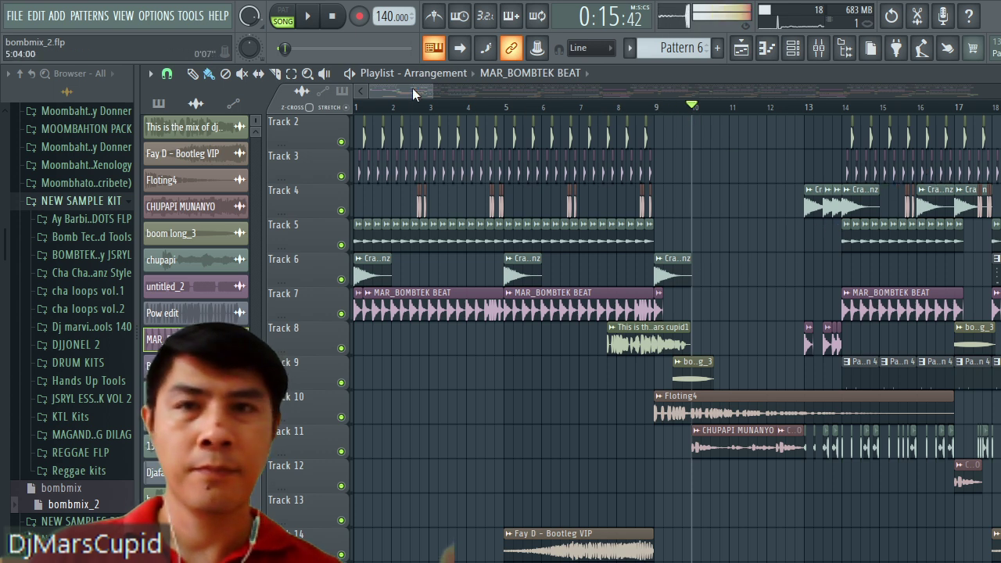
# Audition the chupapi vocal clip on Track 11 around bar 17.
pyautogui.hscroll(3, 424, 98)
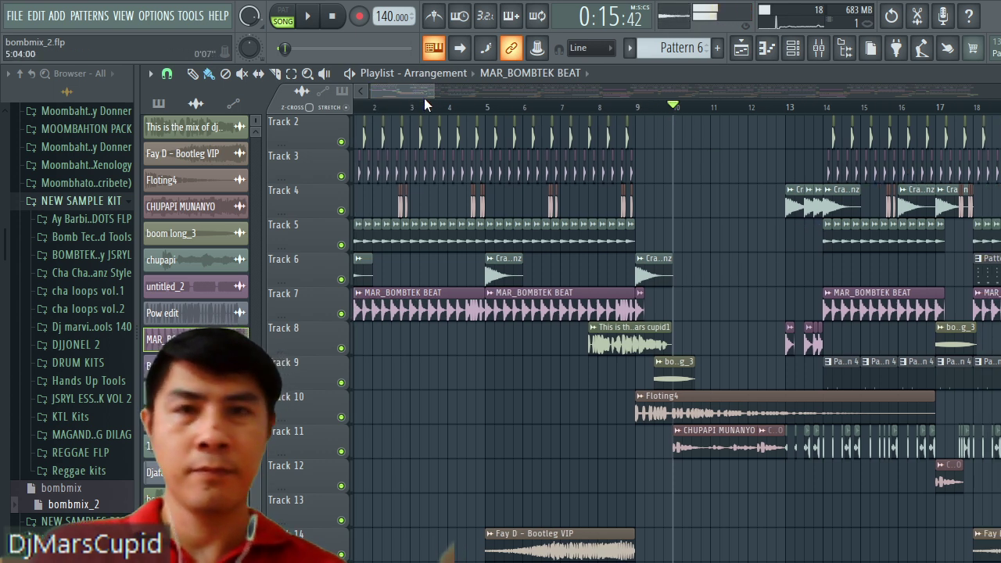
pyautogui.hscroll(10, 424, 98)
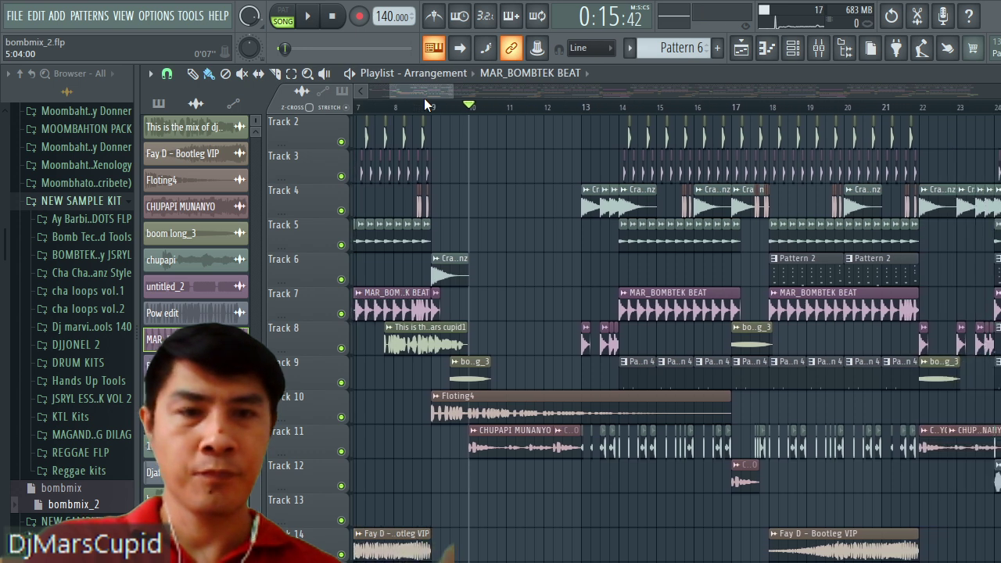
pyautogui.hscroll(5, 424, 98)
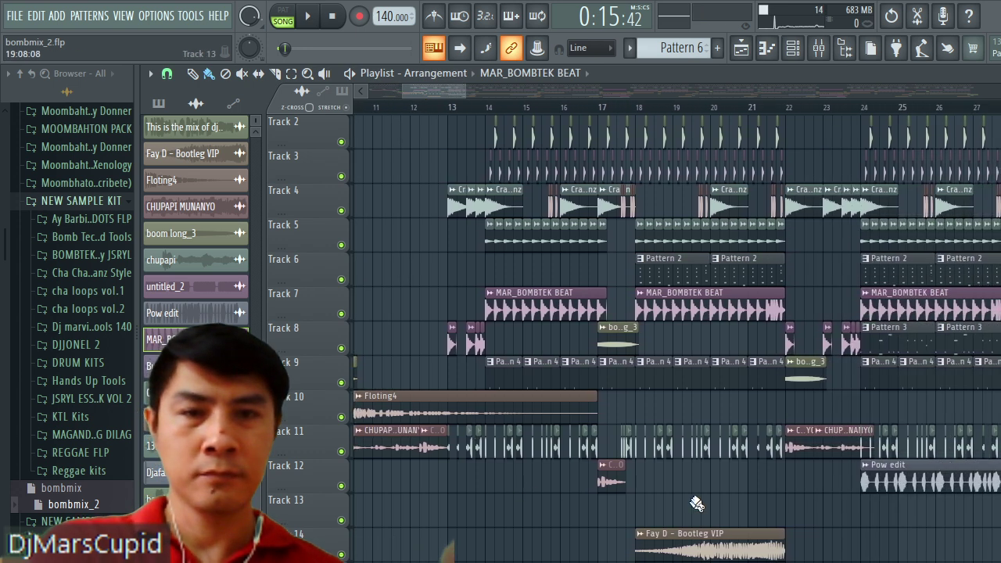
pyautogui.doubleClick(595, 442)
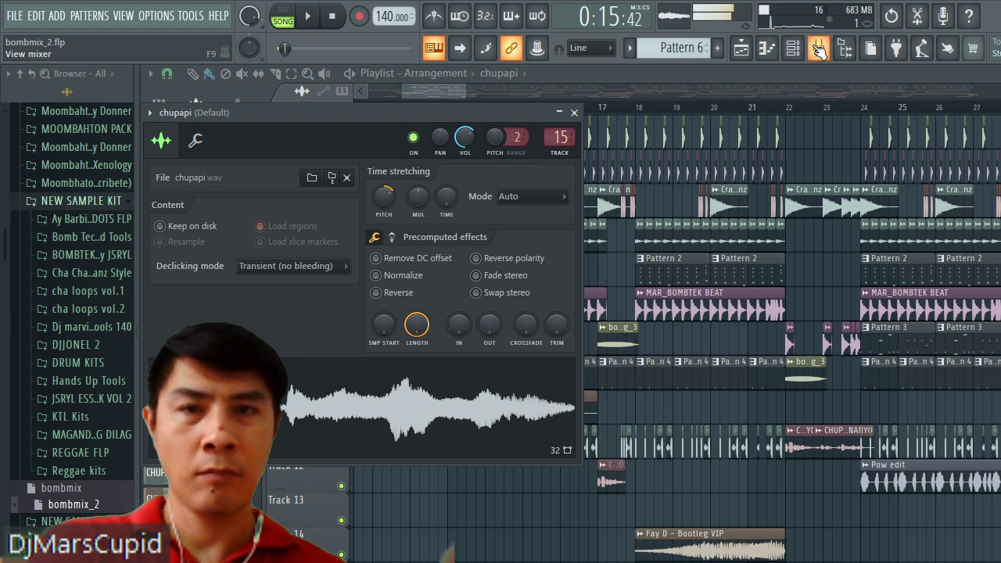
# Inspect the effects chain on the chupapi sample's mixer track 15, and close the mixer and the channel settings.
pyautogui.click(818, 47)
pyautogui.moveTo(564, 125); pyautogui.dragTo(574, 267)
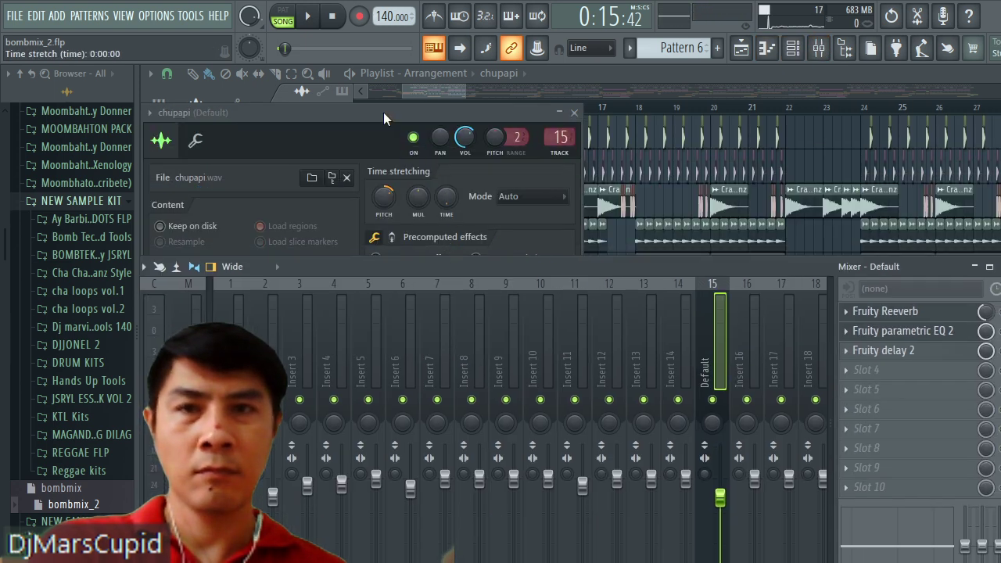
pyautogui.click(383, 112)
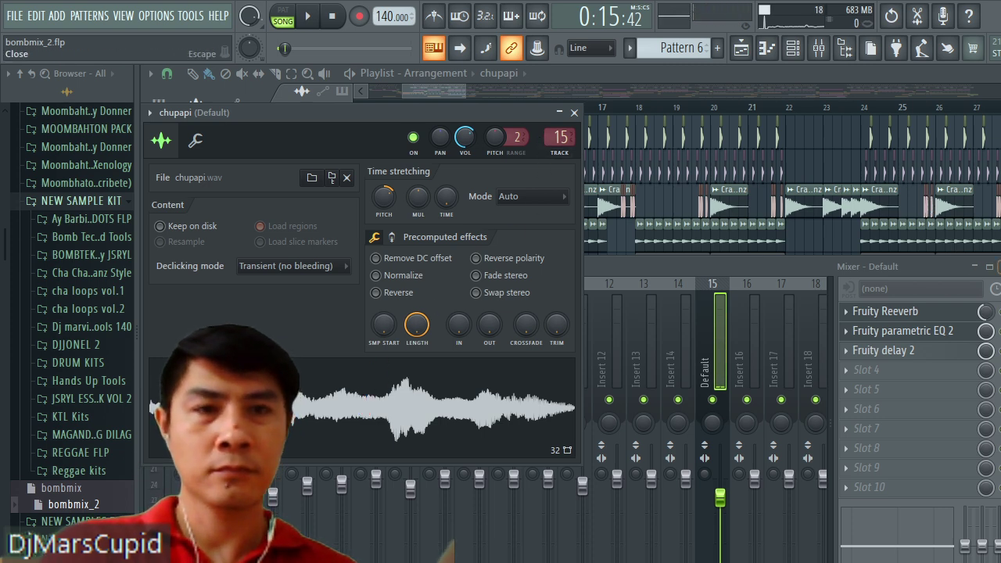
pyautogui.click(999, 267)
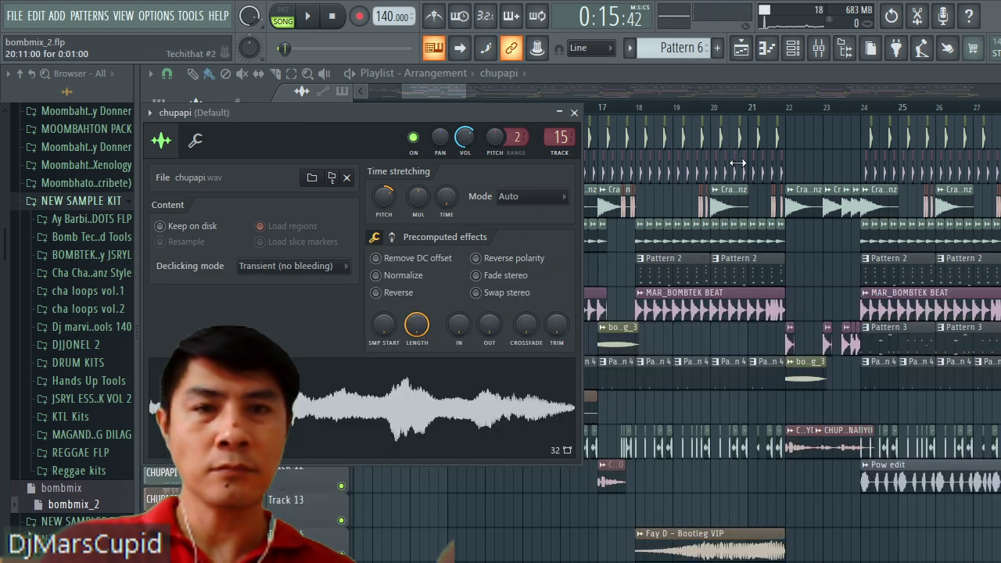
pyautogui.click(575, 114)
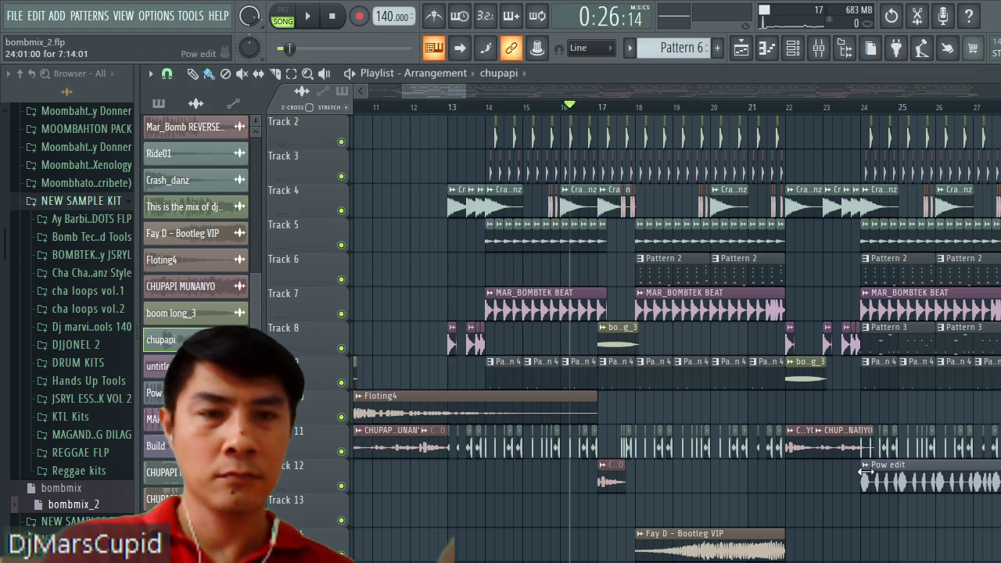
# Audition the Pow edit sample on Track 12 and close its channel settings.
pyautogui.doubleClick(892, 485)
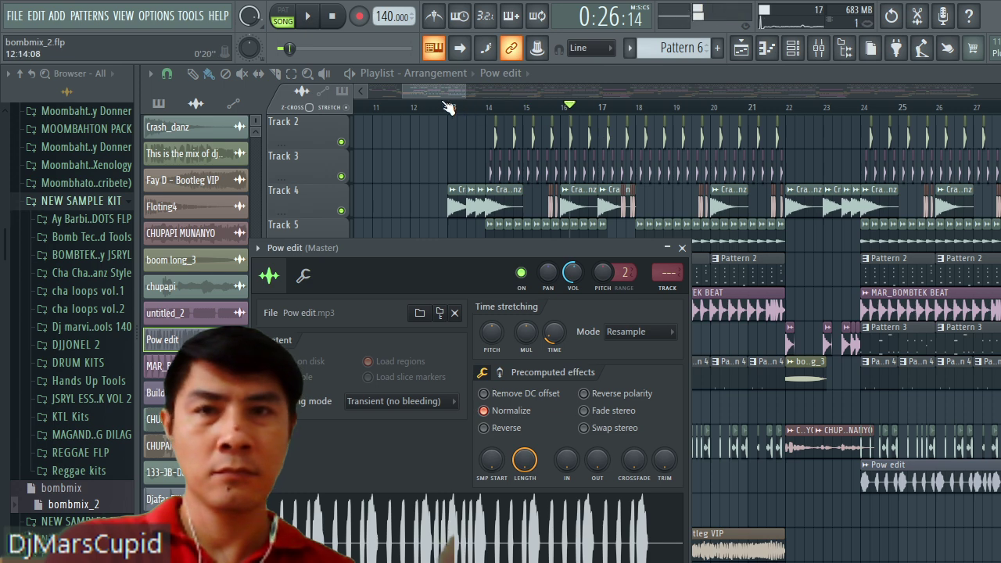
pyautogui.moveTo(432, 88); pyautogui.dragTo(480, 112)
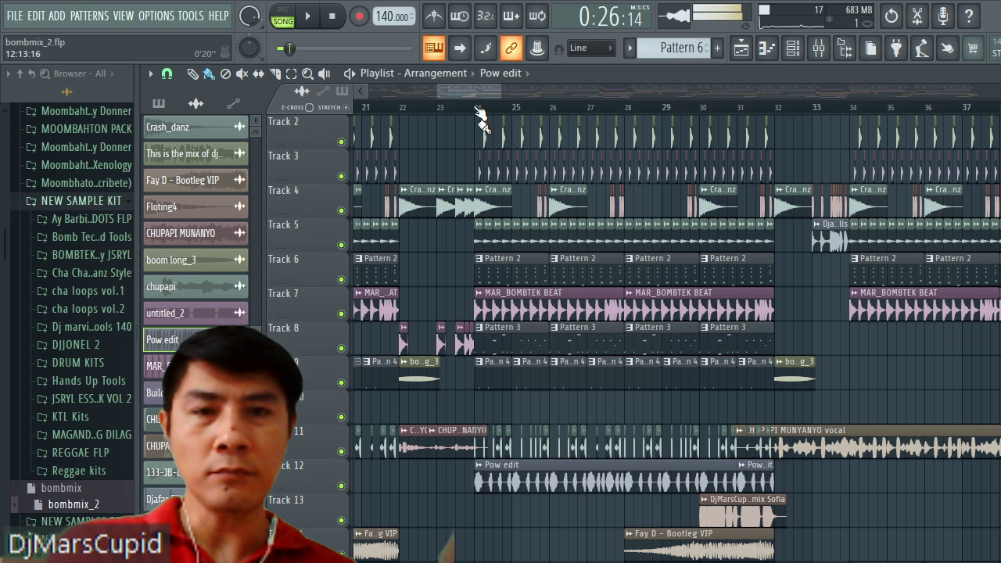
# Open Pattern 2 from Track 6 in the piano roll, play it in pattern mode and show its channels.
pyautogui.doubleClick(500, 271)
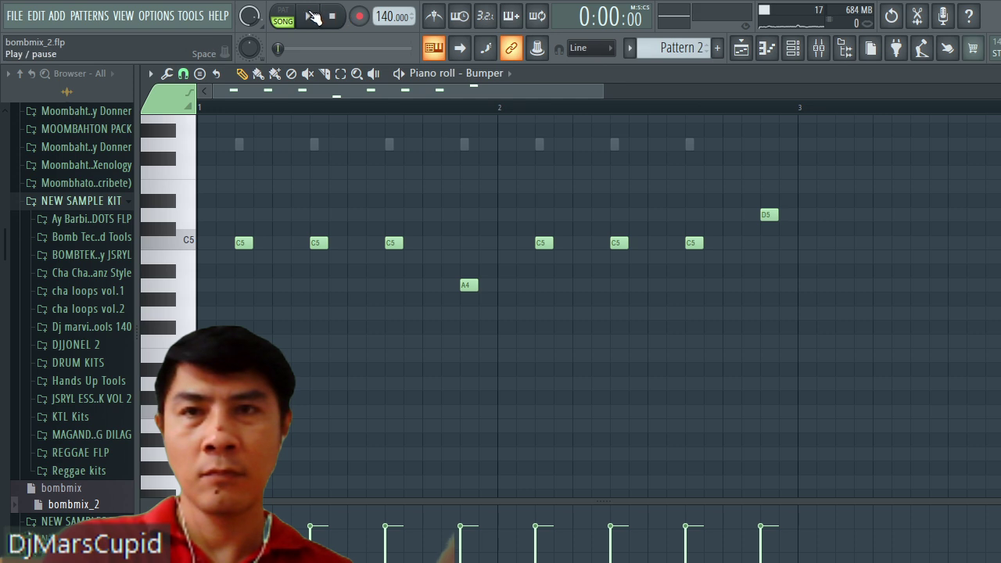
pyautogui.click(311, 17)
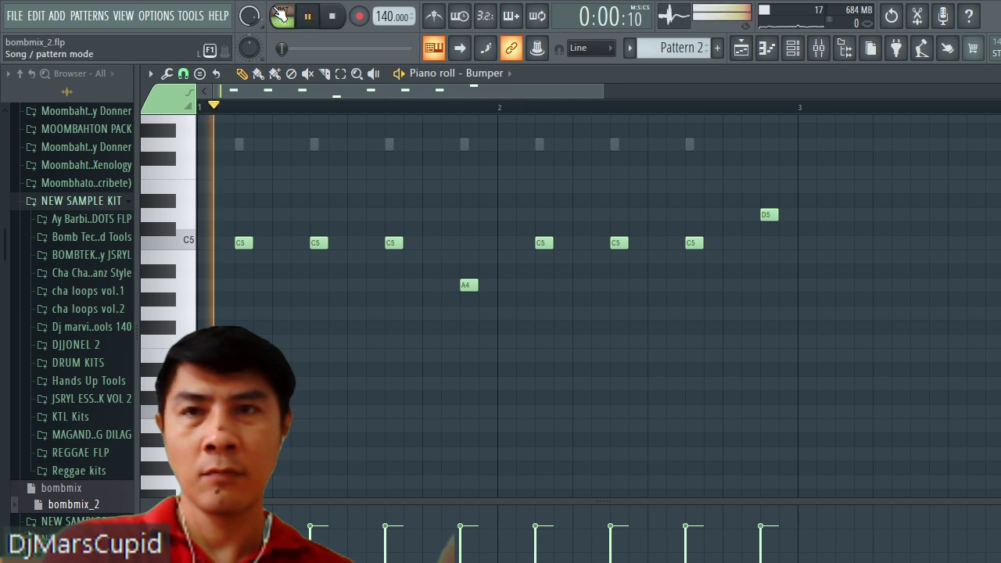
pyautogui.click(799, 51)
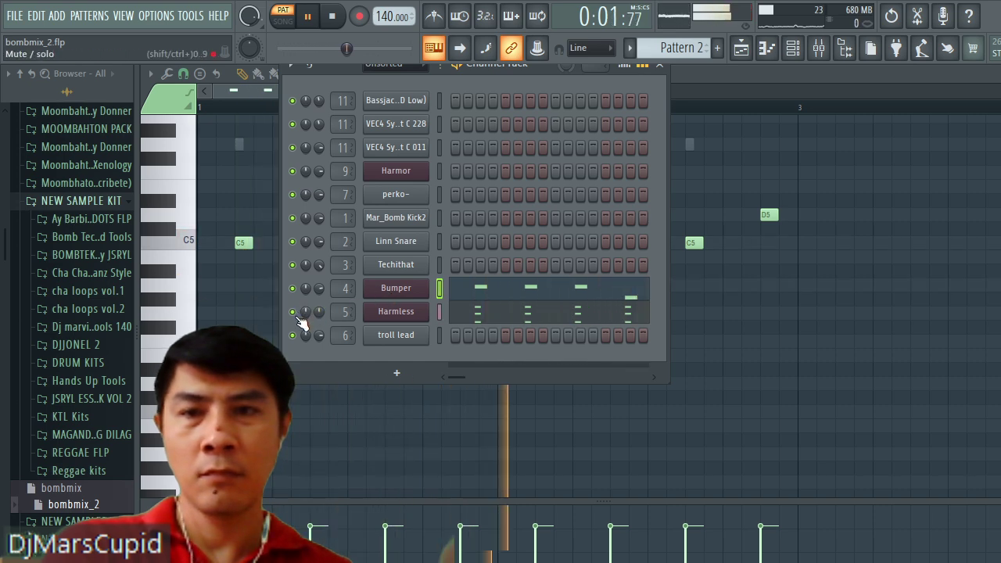
# Mute Harmless and examine the Bumper synth's settings and the effects on its mixer insert 4.
pyautogui.click(396, 287)
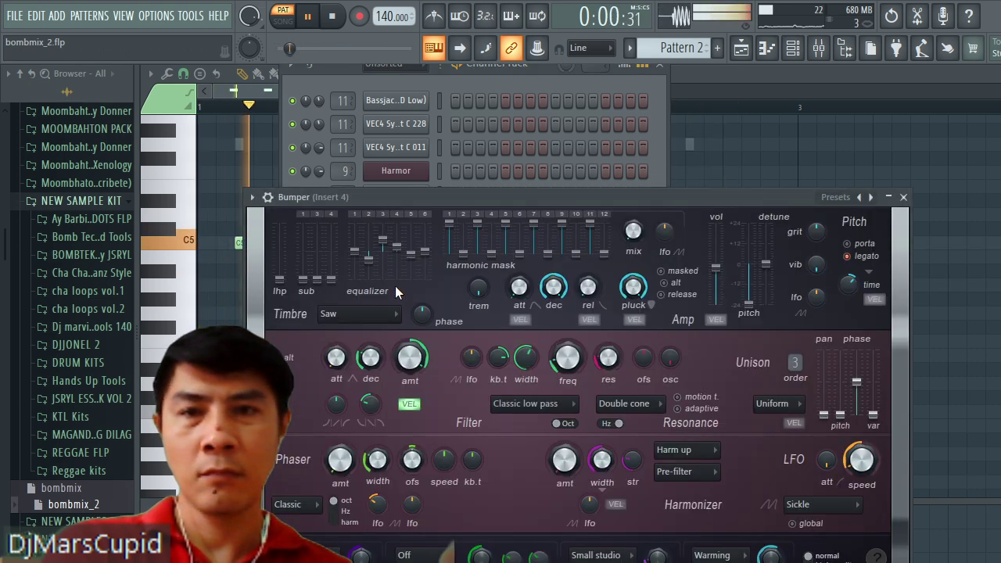
pyautogui.moveTo(678, 199); pyautogui.dragTo(591, 331)
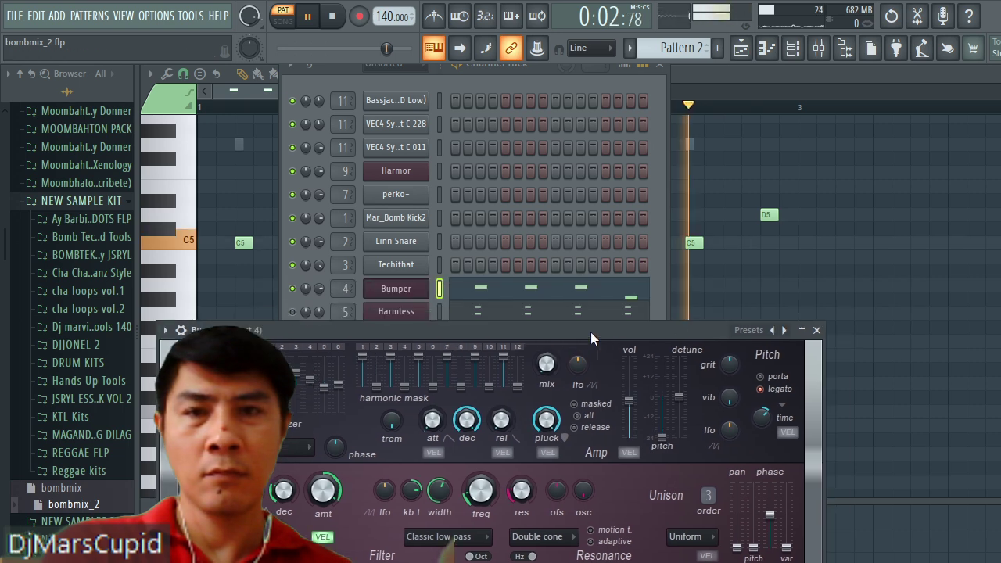
pyautogui.click(820, 55)
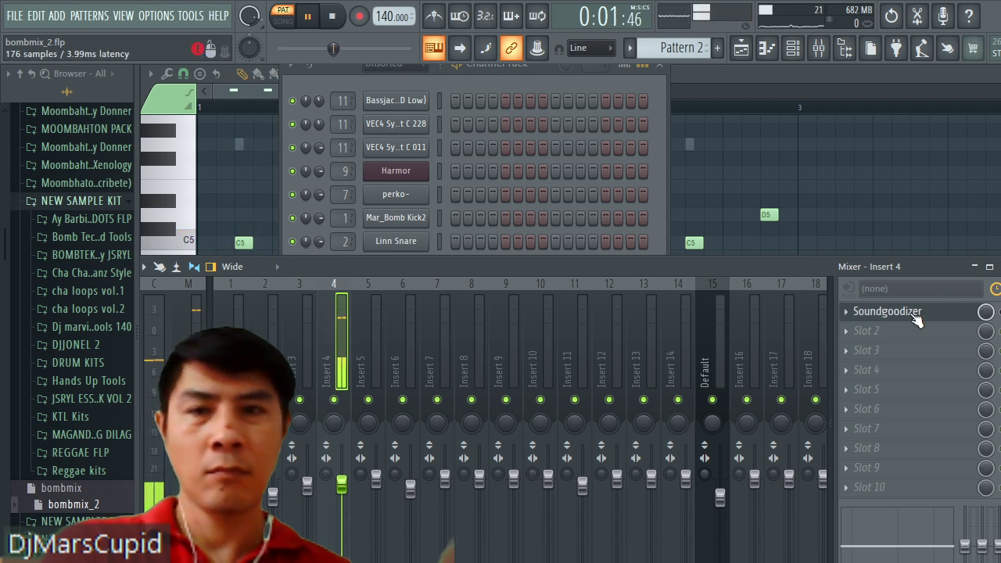
# Mute Bumper, unmute Harmless, and examine the Harmless synth's settings and its mixer insert 5.
pyautogui.click(521, 74)
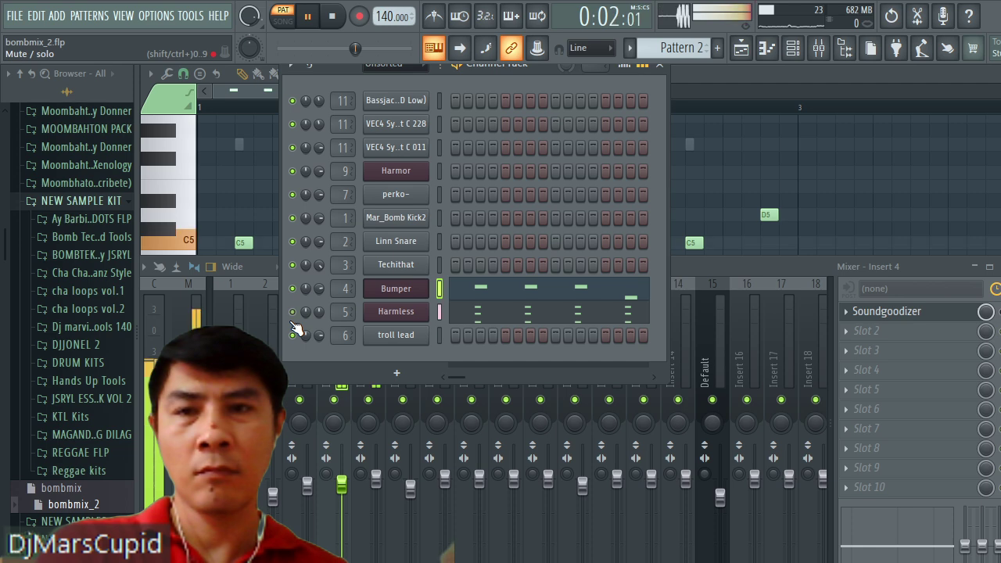
pyautogui.click(391, 313)
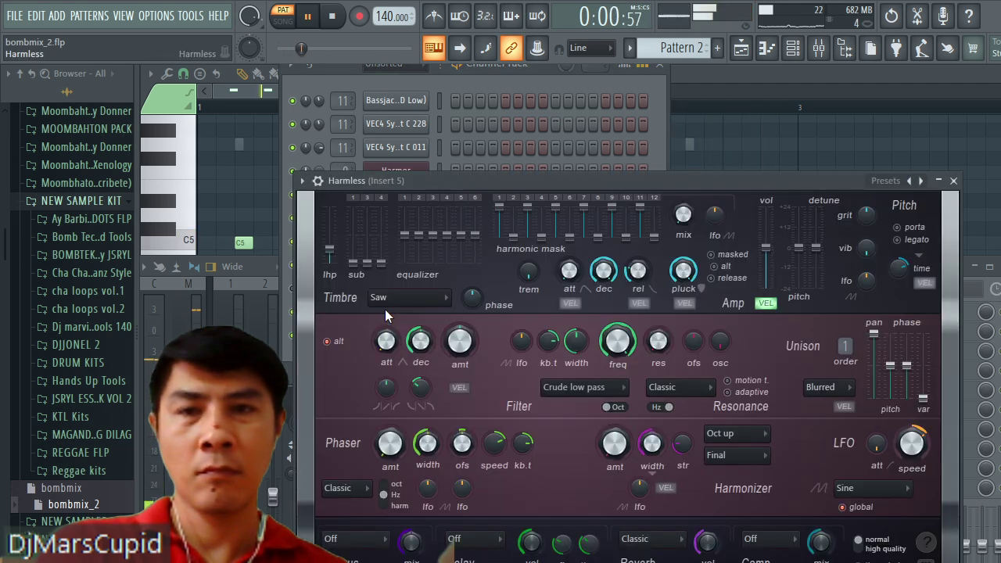
pyautogui.moveTo(851, 181); pyautogui.dragTo(793, 393)
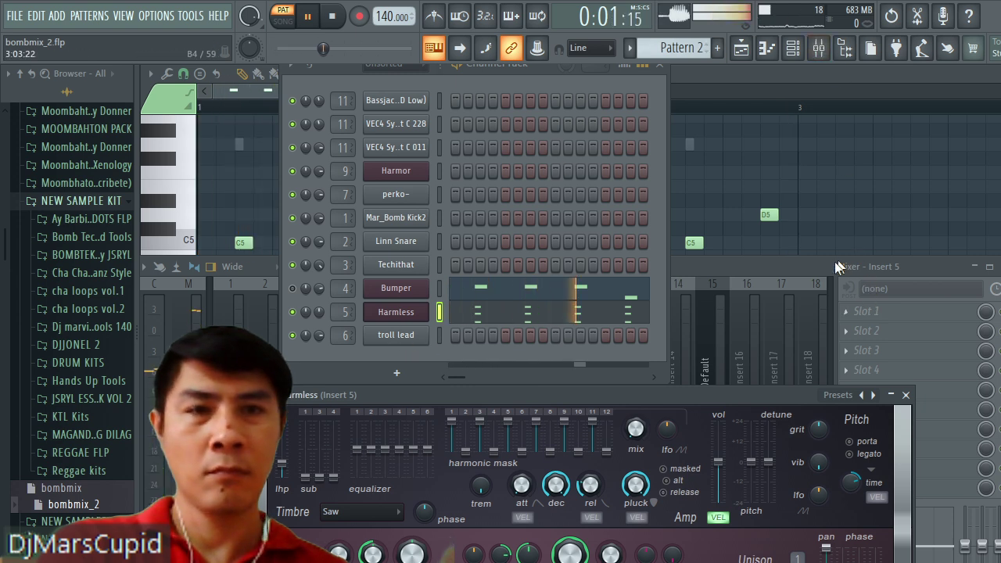
pyautogui.click(791, 265)
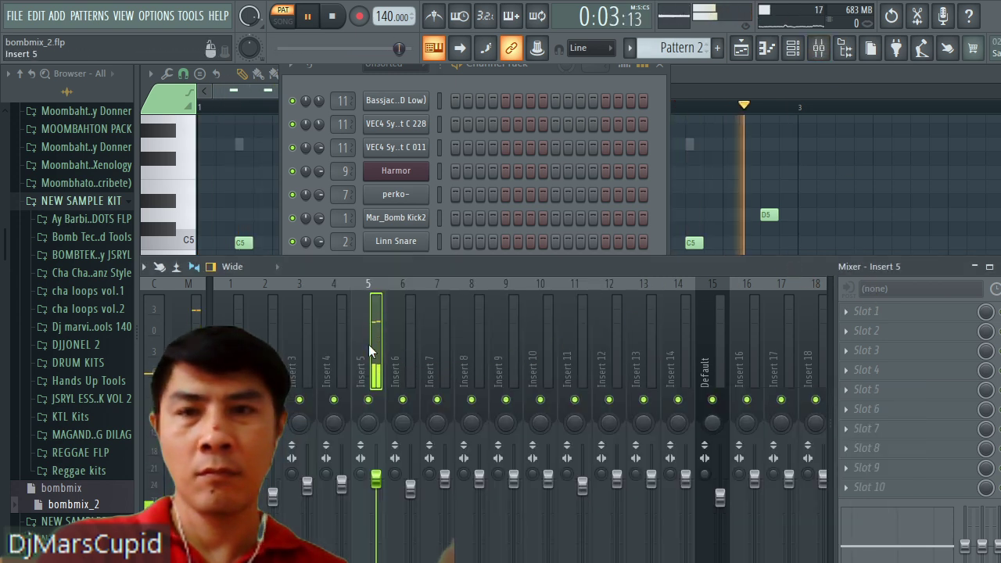
# Examine the Harmless chord notes of Pattern 2 in the piano roll.
pyautogui.click(528, 74)
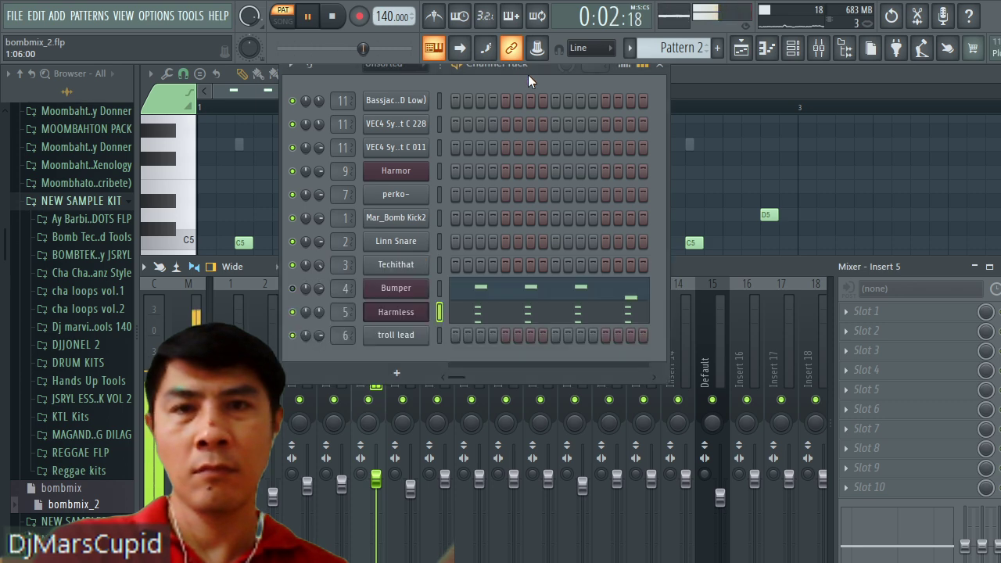
pyautogui.click(503, 313)
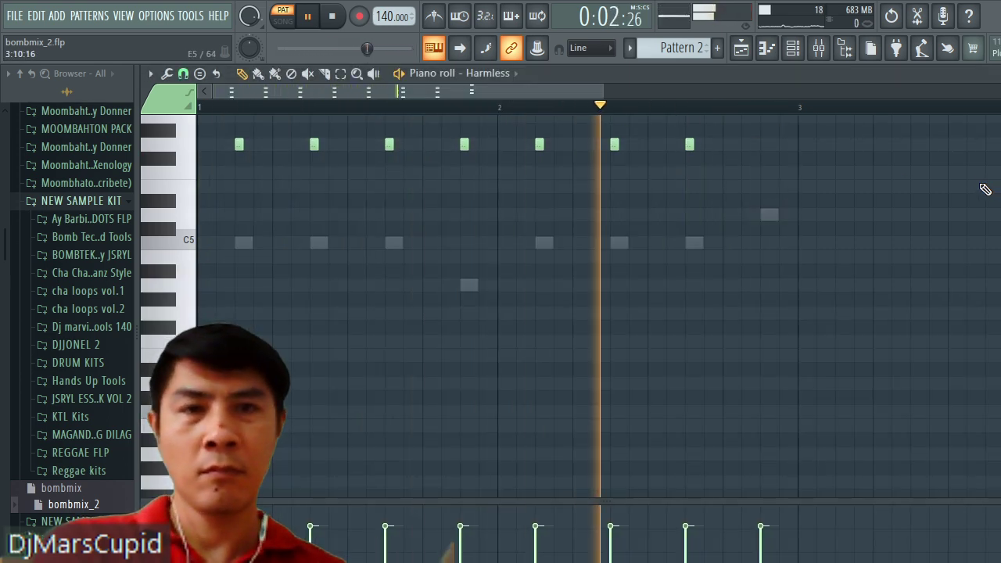
pyautogui.scroll(2, 985, 190)
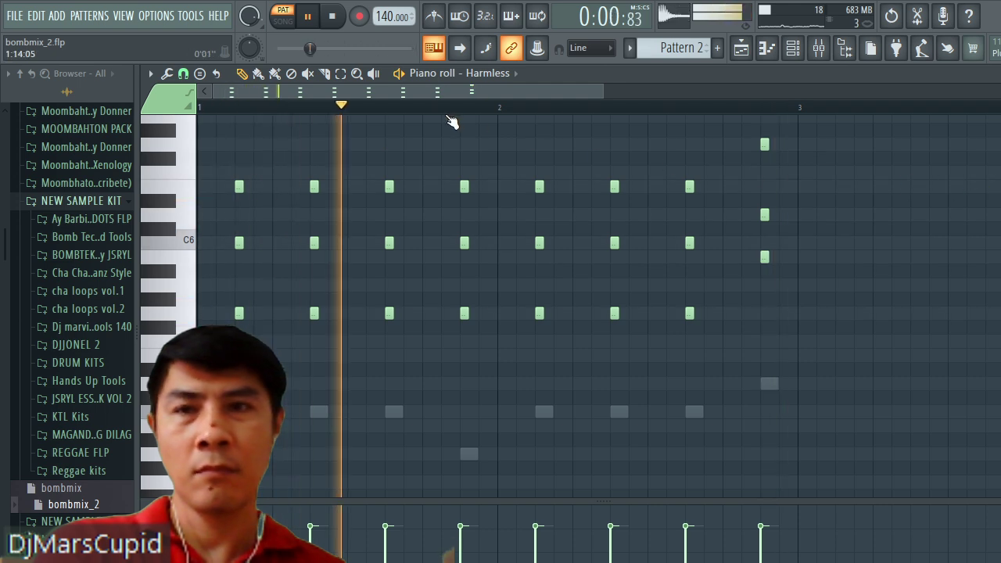
# Mute Harmless, unmute Bumper, and examine the Bumper bass notes of Pattern 2 in the piano roll.
pyautogui.click(741, 50)
pyautogui.click(793, 49)
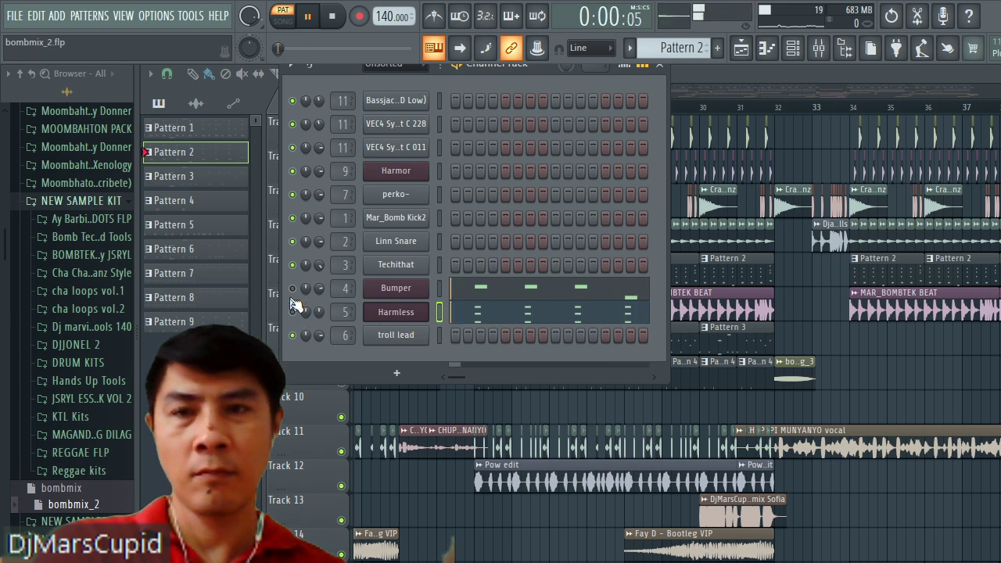
pyautogui.click(493, 291)
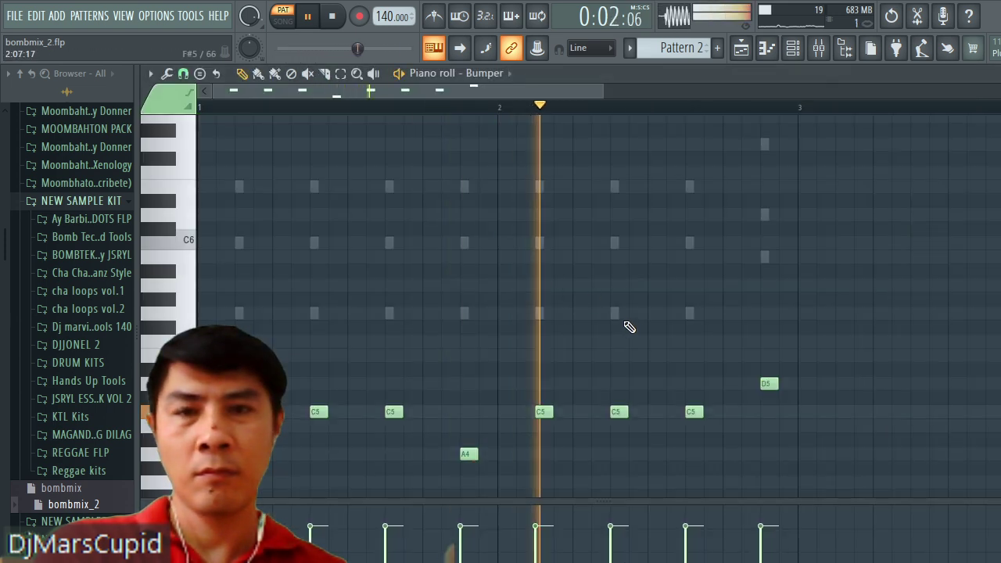
pyautogui.scroll(-3, 718, 258)
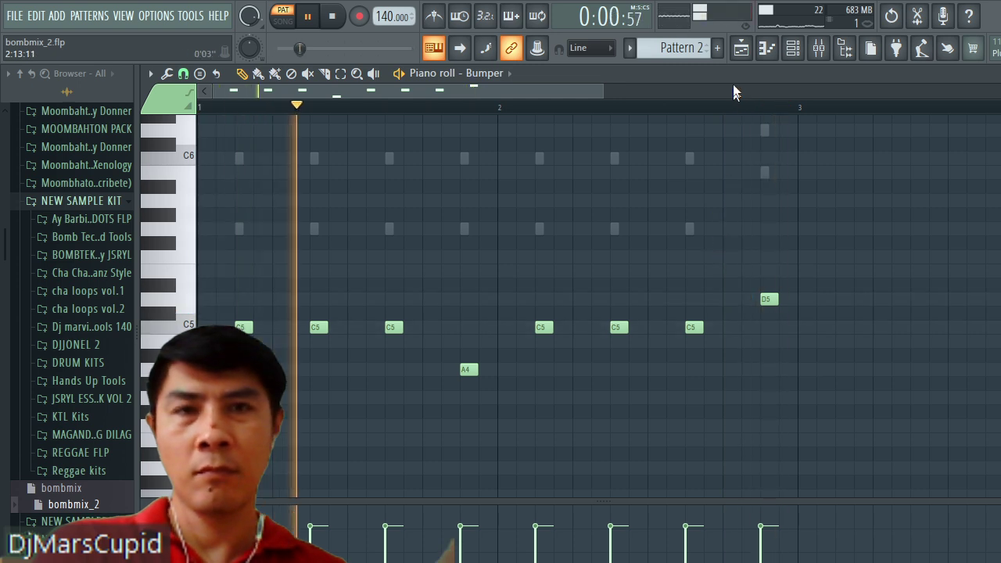
# Select Pattern 3 and examine its troll lead notes from Track 8 in the piano roll while it plays.
pyautogui.click(741, 49)
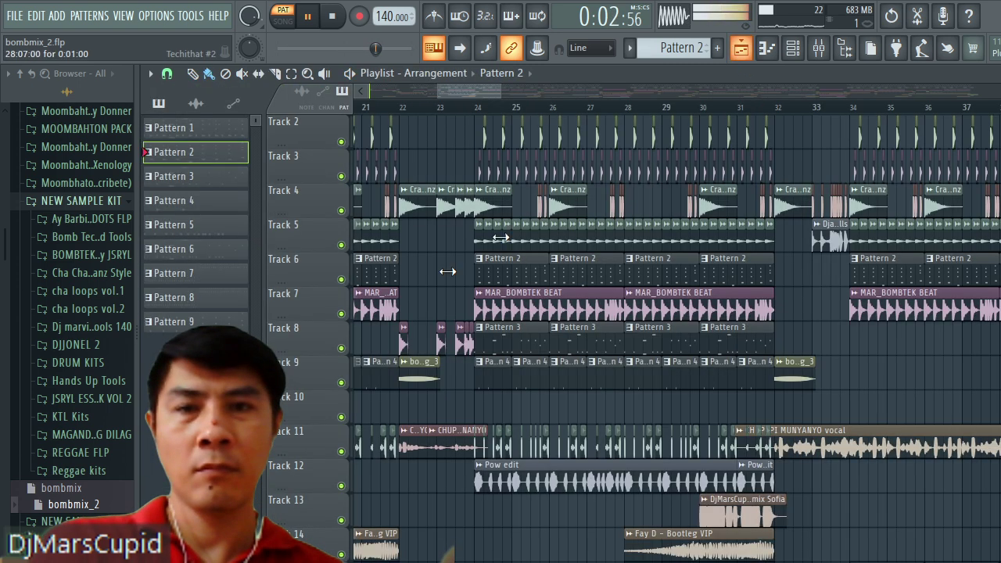
pyautogui.click(794, 49)
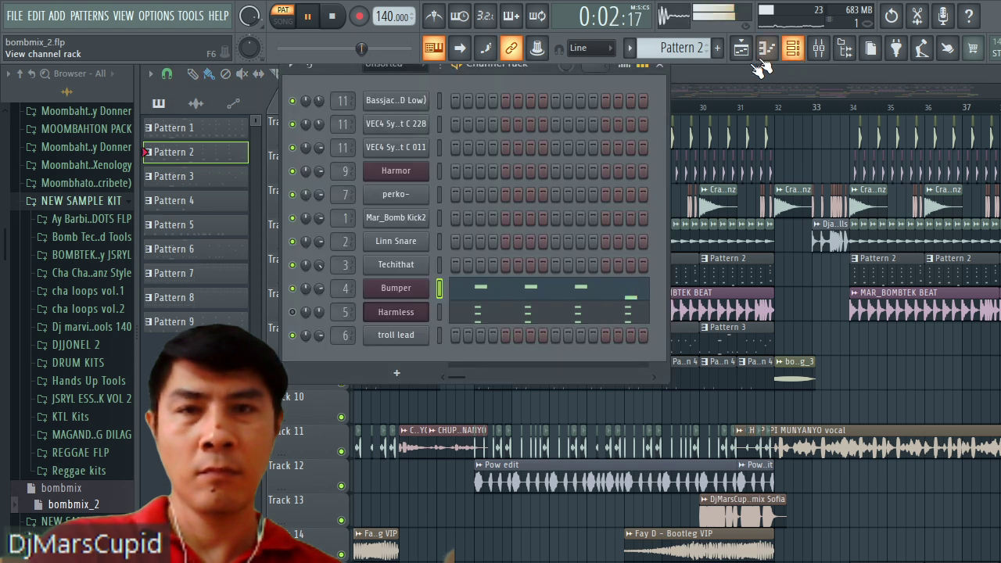
pyautogui.click(168, 180)
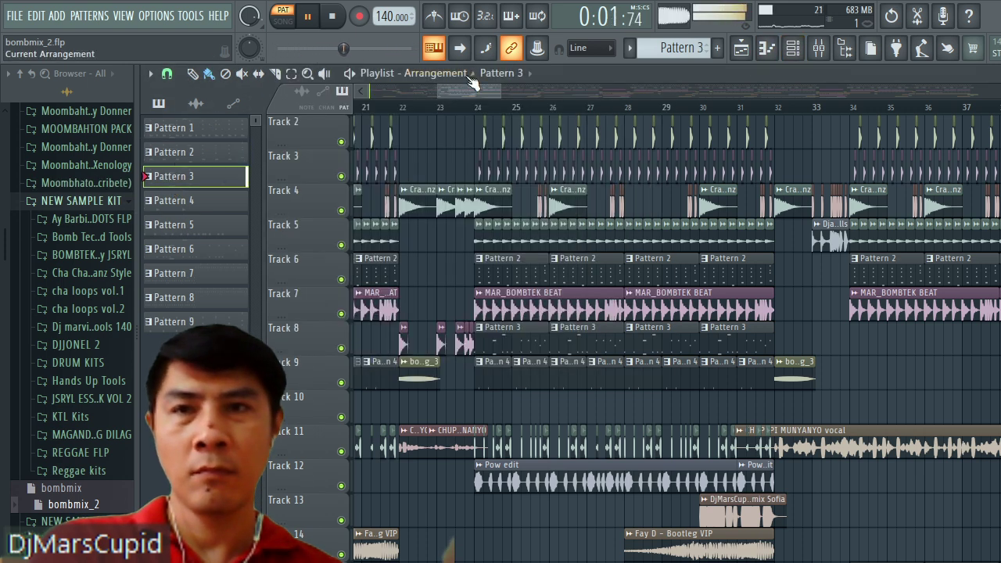
pyautogui.moveTo(469, 88); pyautogui.dragTo(447, 76)
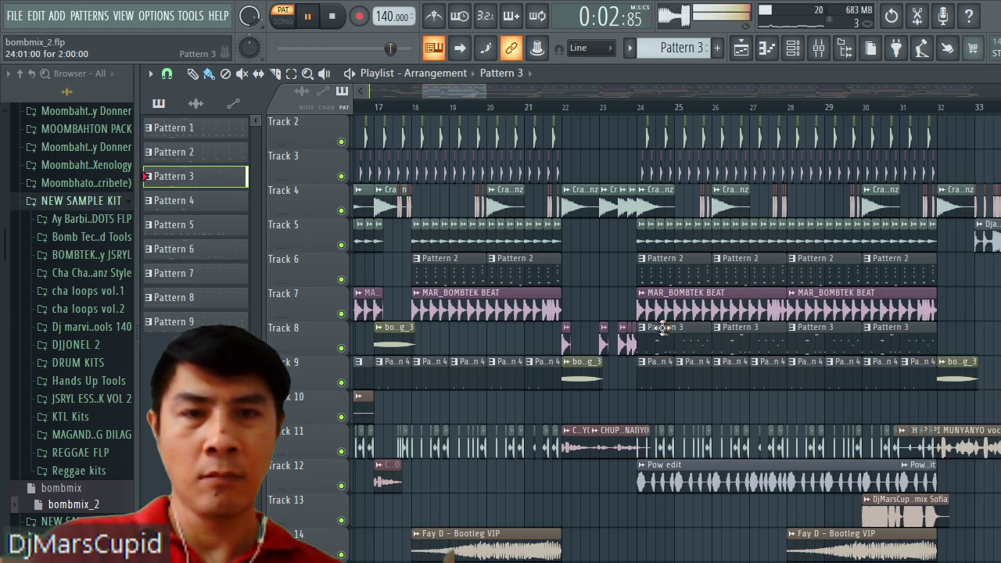
pyautogui.doubleClick(662, 341)
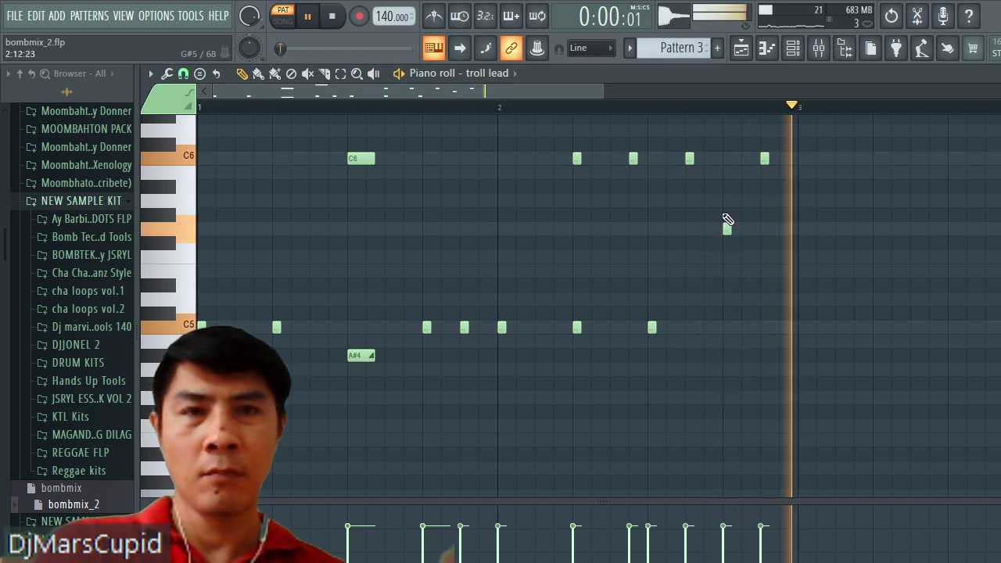
pyautogui.scroll(2, 727, 221)
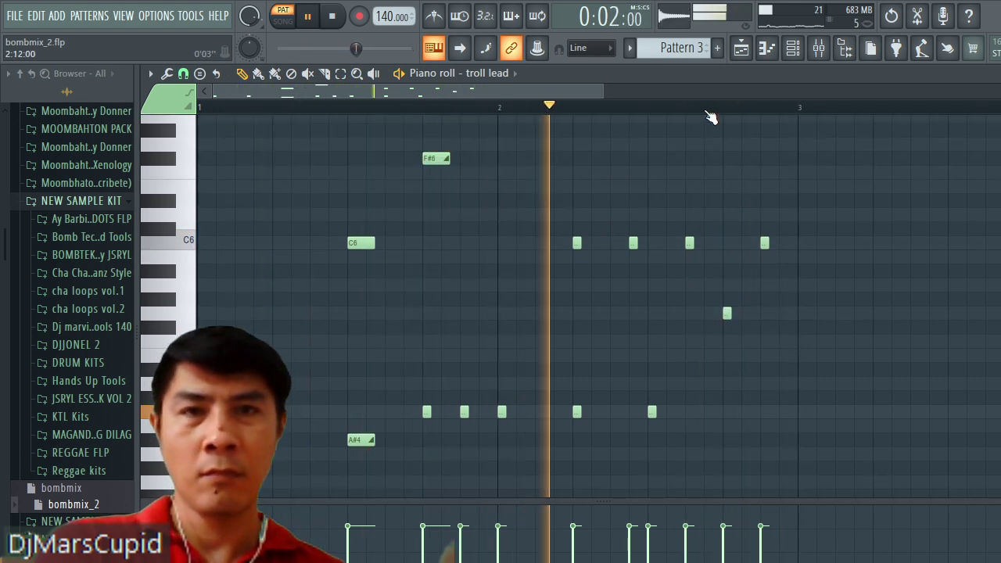
# Examine the troll lead channel's settings and the effects on its mixer insert 6.
pyautogui.click(794, 51)
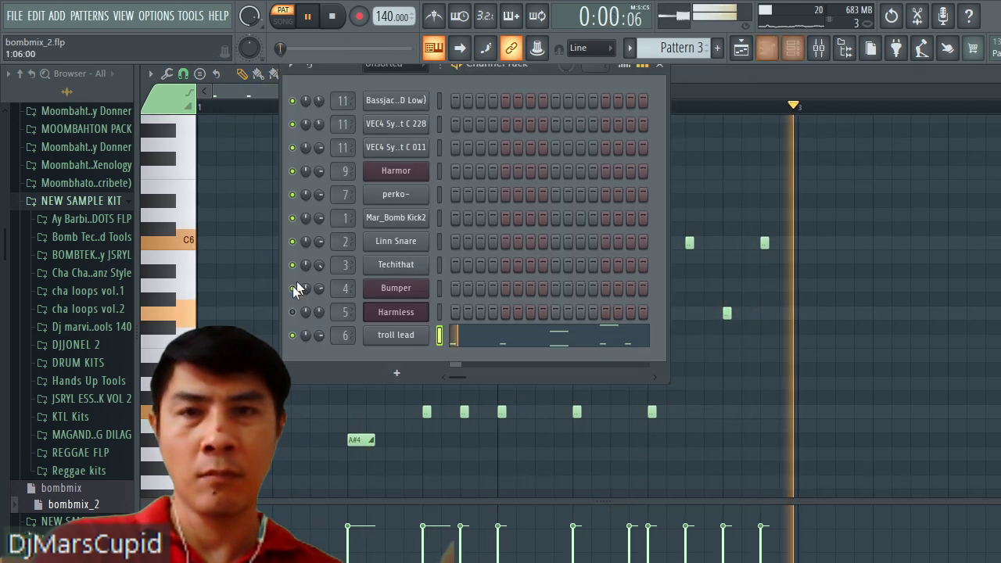
pyautogui.click(385, 339)
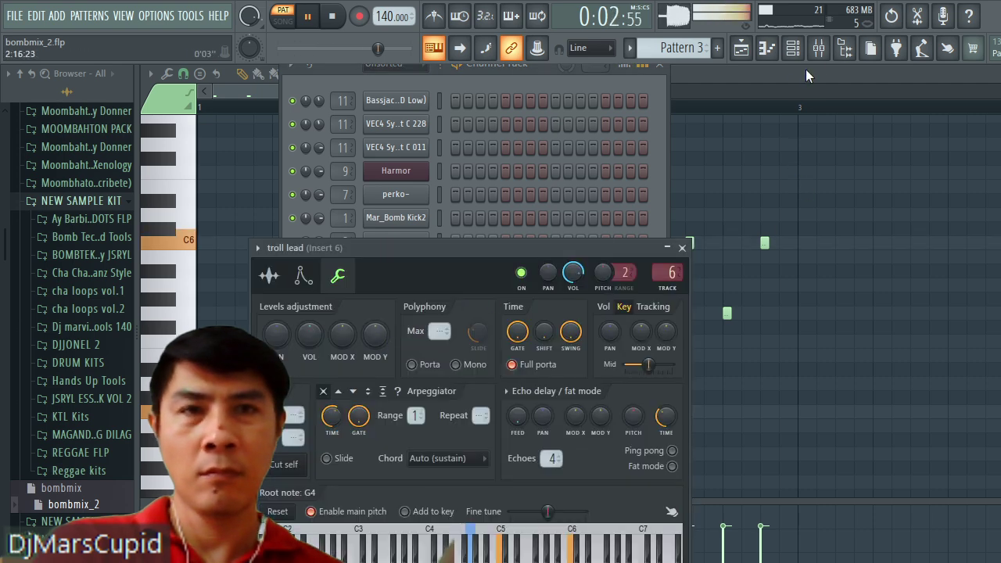
pyautogui.click(818, 48)
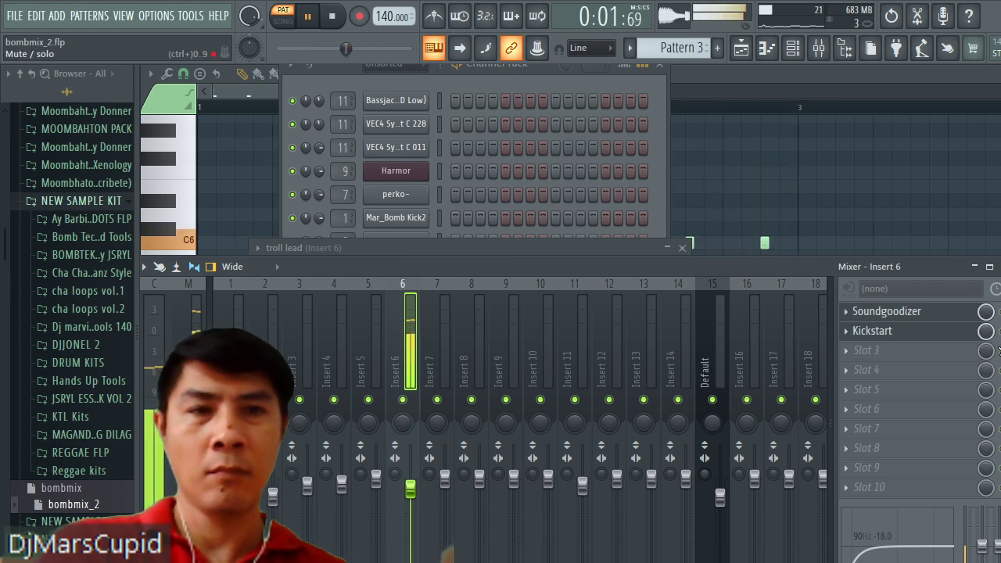
# Select Pattern 4 and examine the perko- channel's settings and the effects on its mixer insert 7.
pyautogui.click(741, 47)
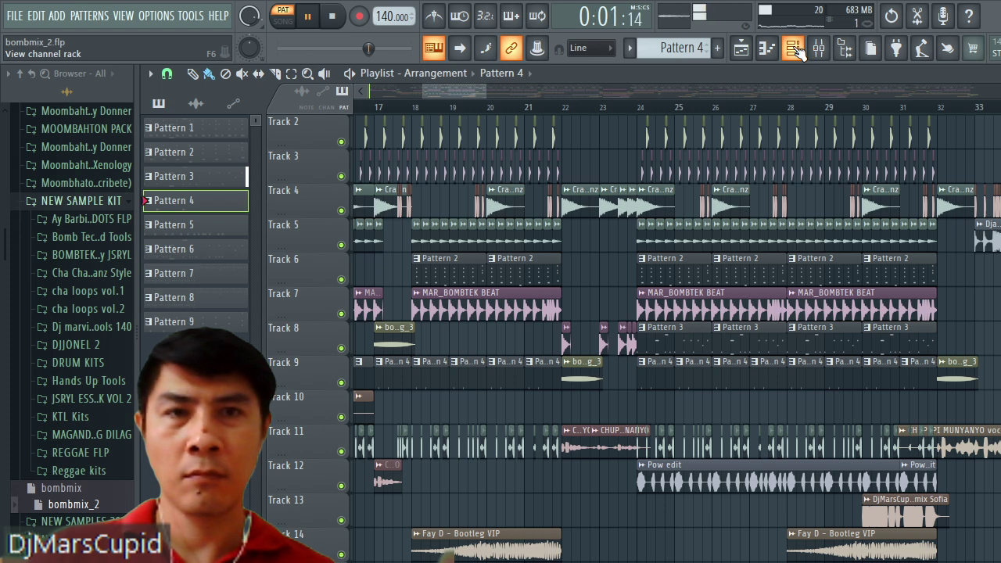
pyautogui.press('F6')
pyautogui.click(392, 194)
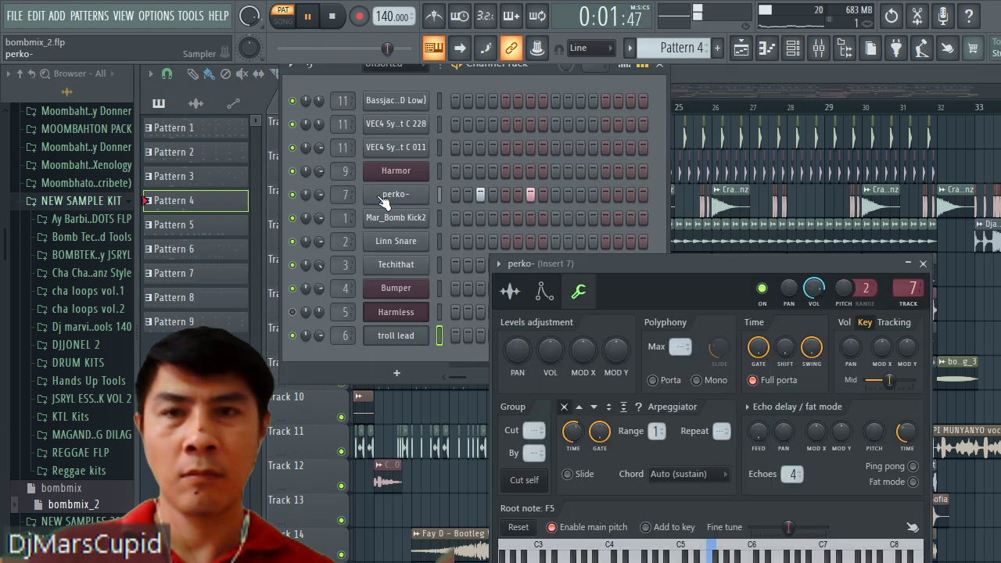
pyautogui.click(845, 50)
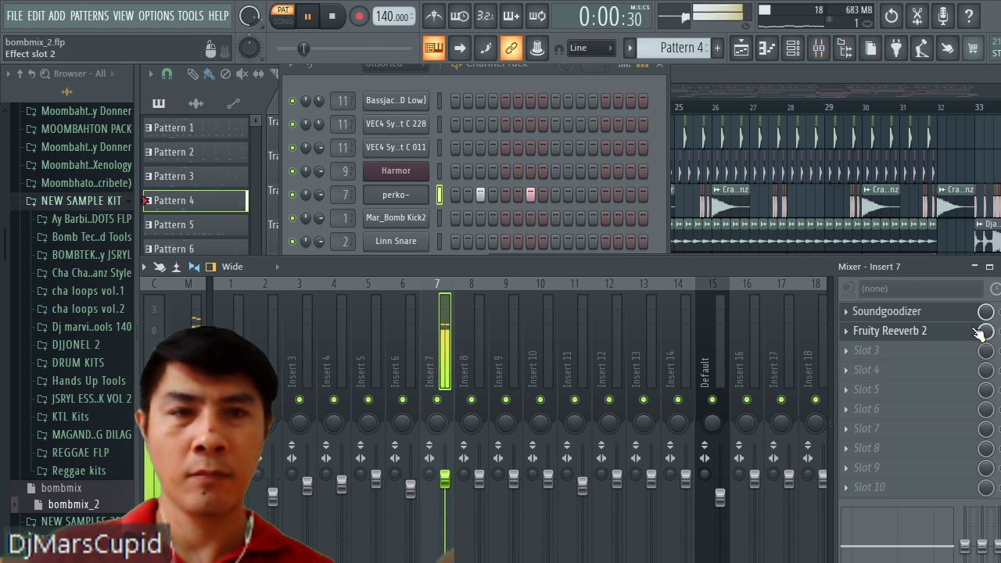
# Select Pattern 6 and examine its VEC4 Synths Root C 011 notes in the piano roll while it plays.
pyautogui.click(741, 51)
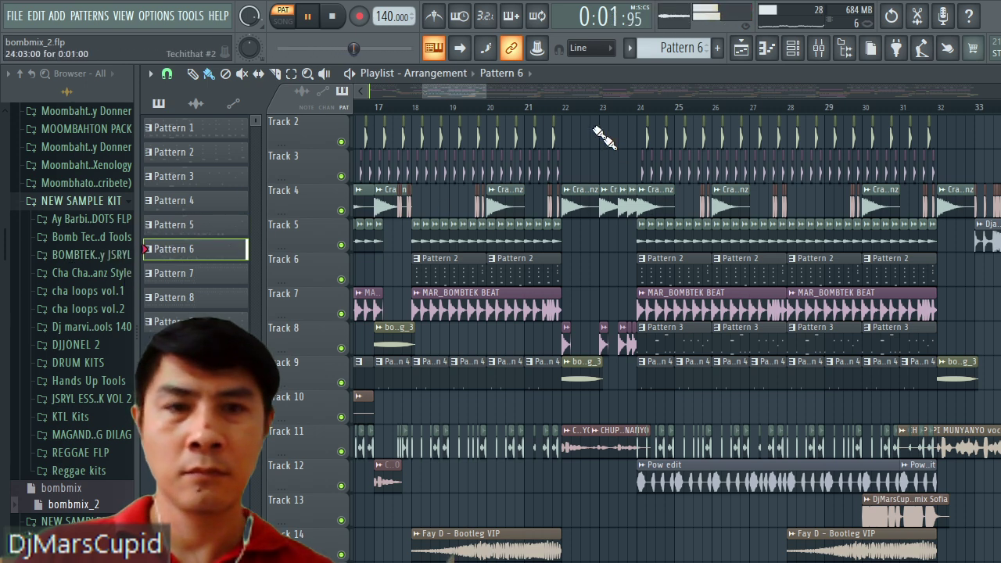
pyautogui.moveTo(463, 89); pyautogui.dragTo(497, 92)
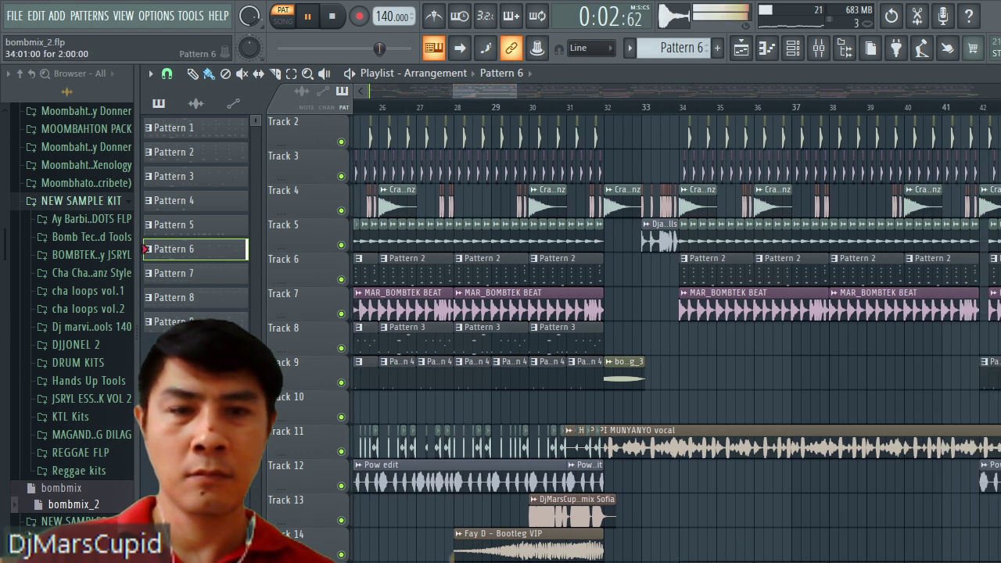
pyautogui.press('F7')
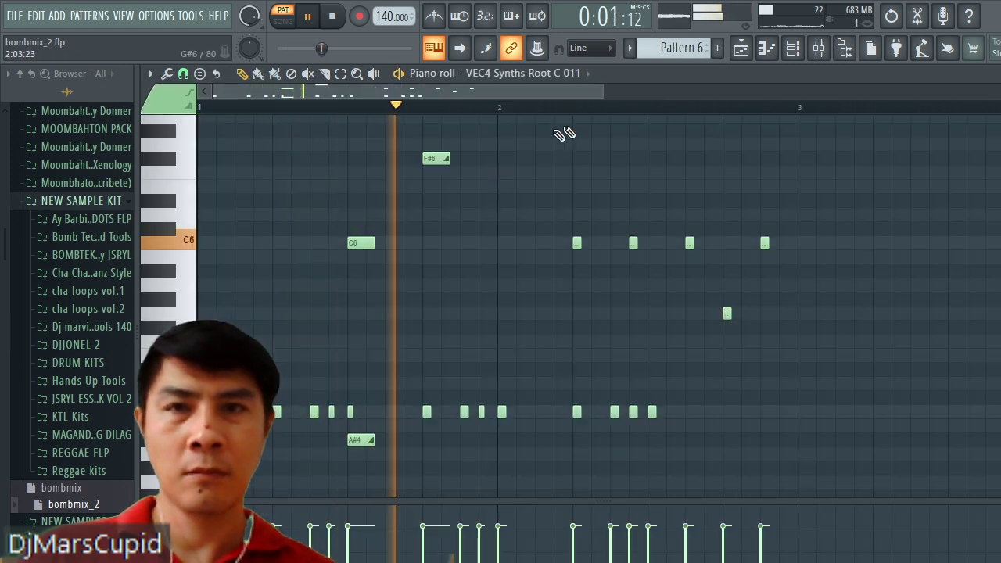
# Examine the VEC4 Synths Root C 011 channel's settings and the effects on its mixer insert 11.
pyautogui.click(791, 49)
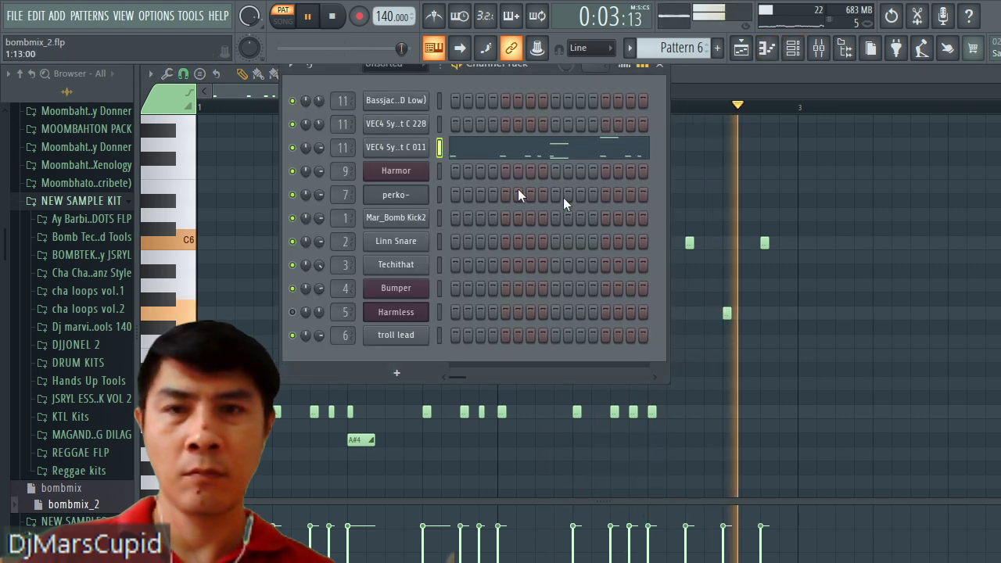
pyautogui.click(399, 148)
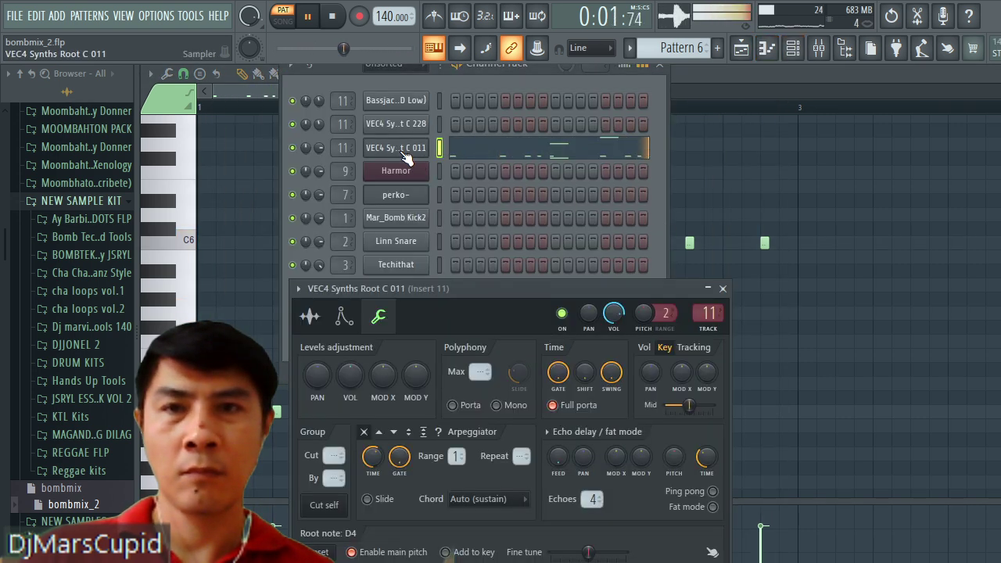
pyautogui.click(819, 49)
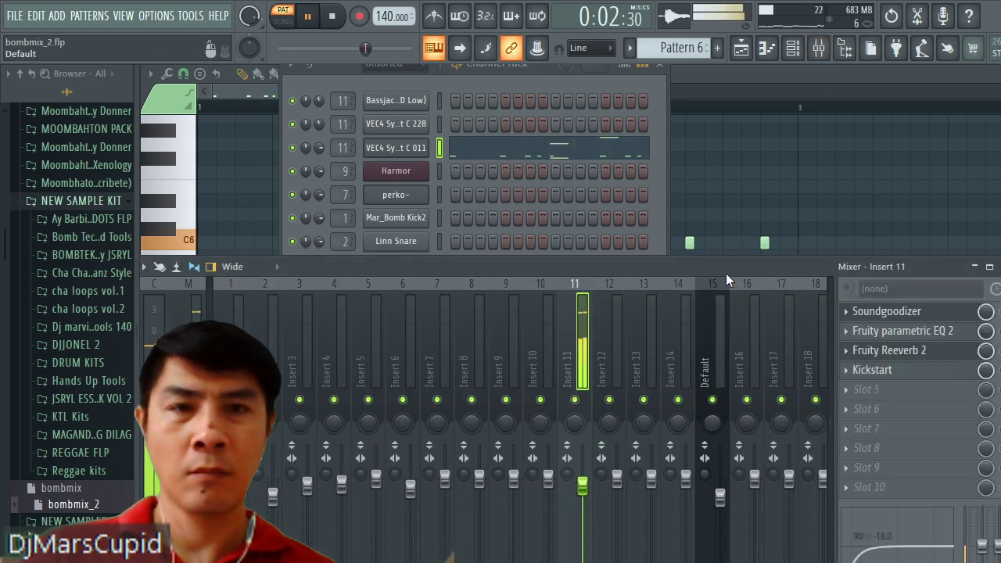
pyautogui.moveTo(725, 267); pyautogui.dragTo(736, 177)
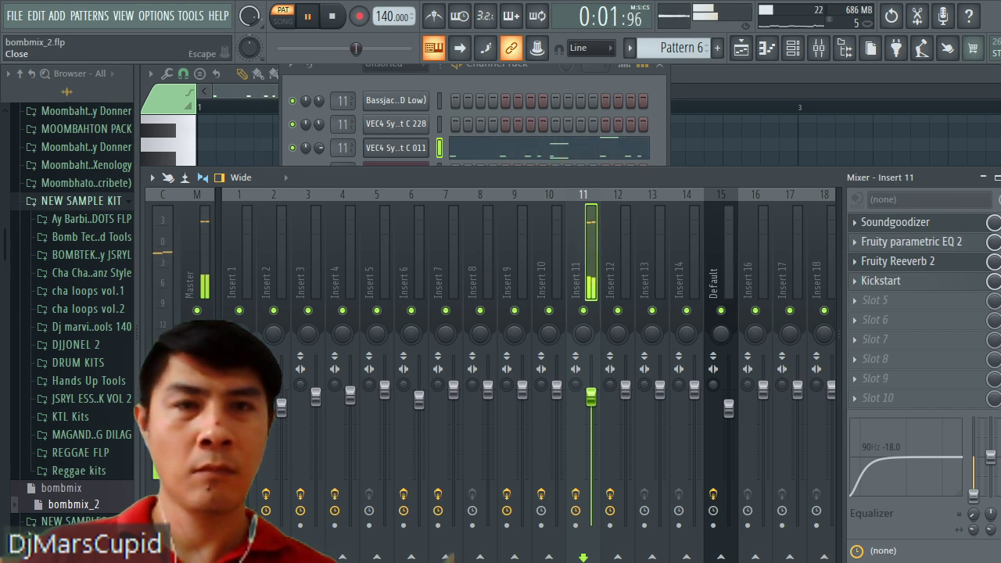
pyautogui.click(998, 178)
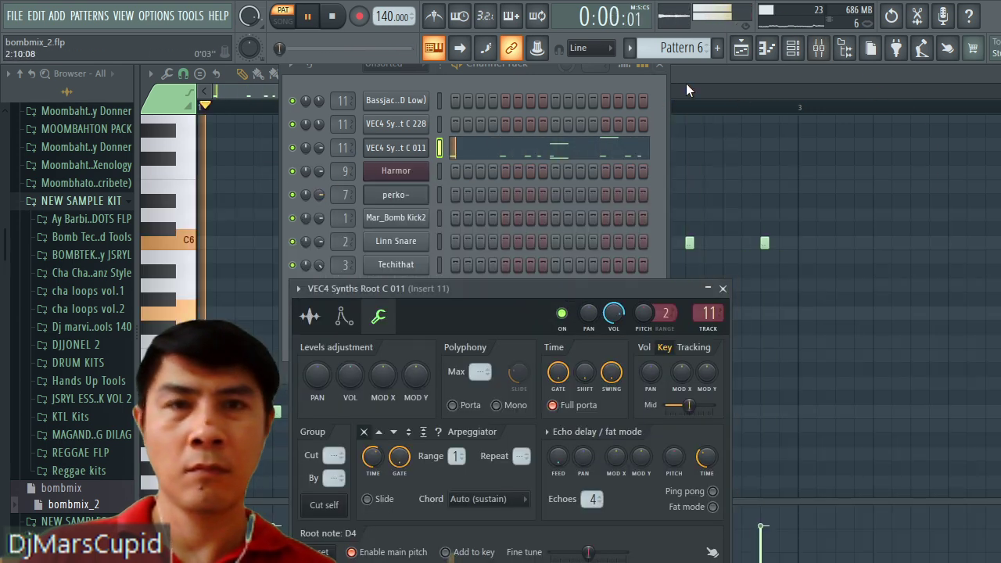
# Select Pattern 7 and examine its VEC4 Synths Root C 228 notes from Track 13 in the piano roll.
pyautogui.click(741, 48)
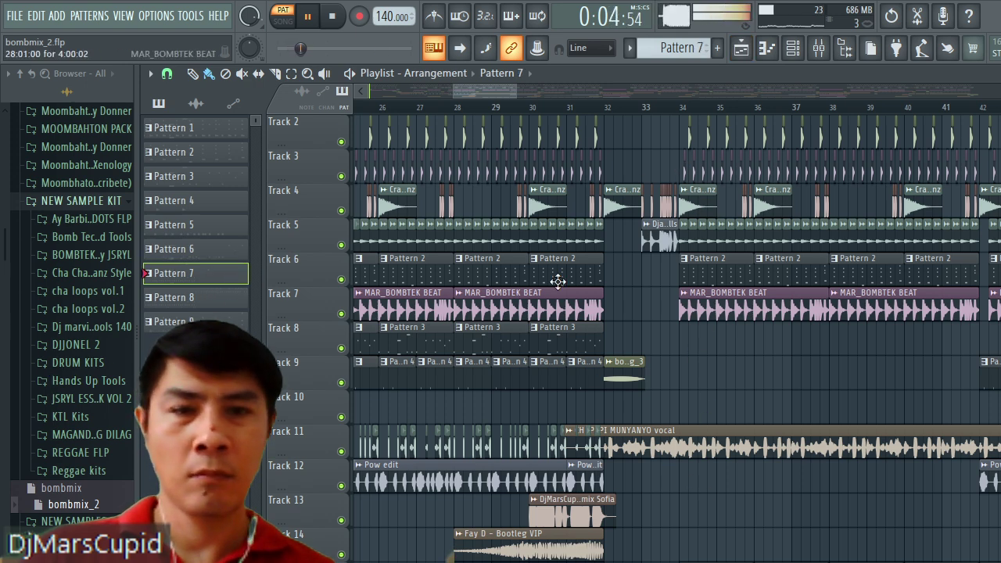
pyautogui.moveTo(477, 90); pyautogui.dragTo(522, 89)
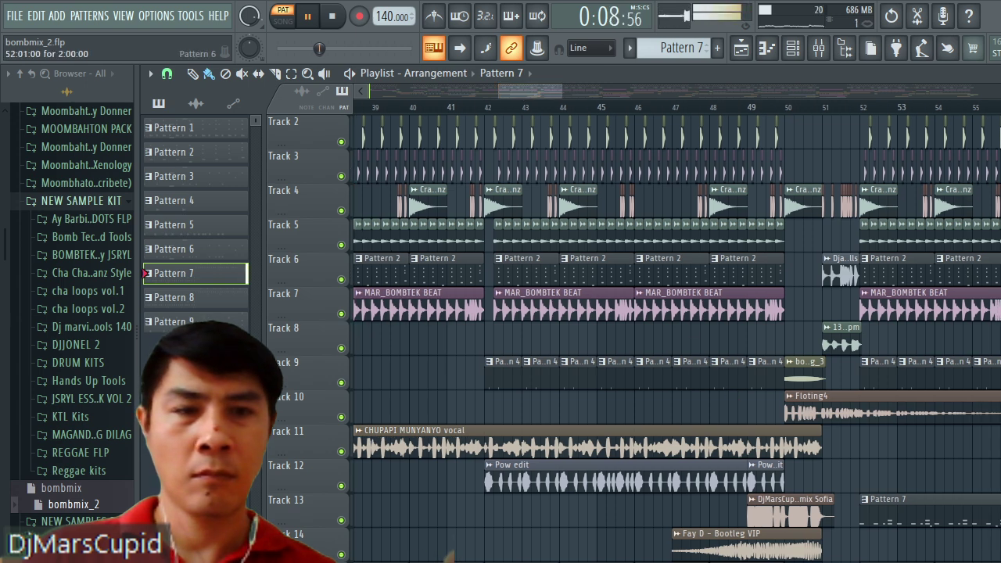
pyautogui.doubleClick(901, 517)
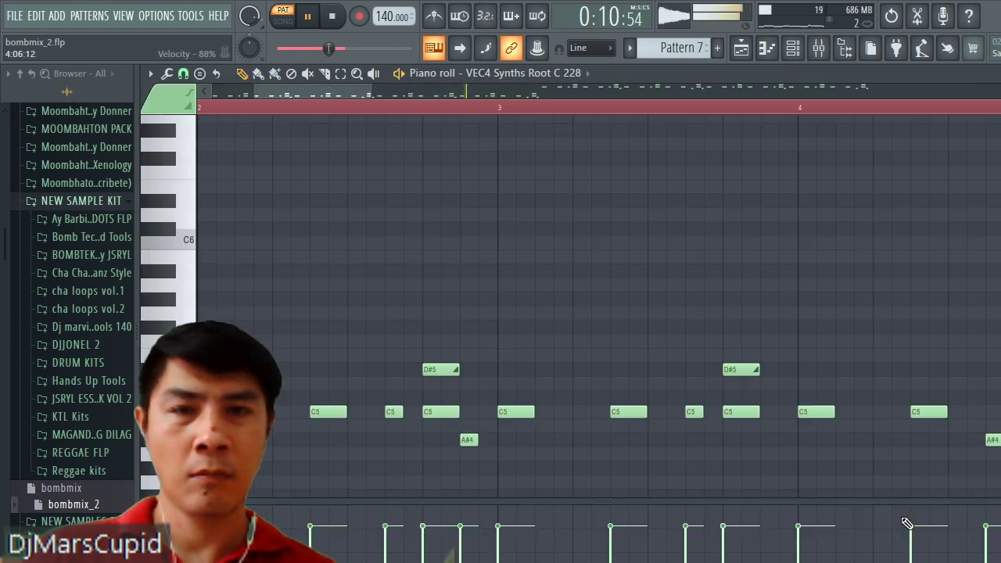
pyautogui.moveTo(256, 89); pyautogui.dragTo(215, 88)
pyautogui.moveTo(371, 90); pyautogui.dragTo(427, 90)
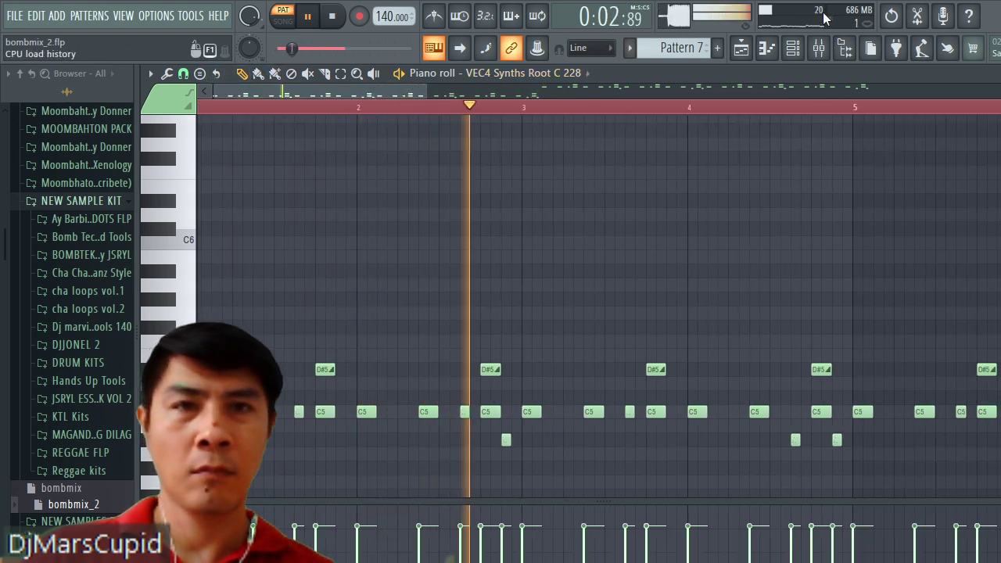
# Examine the VEC4 Synths Root C 228 channel's settings and its mixer insert 11 effects.
pyautogui.click(793, 49)
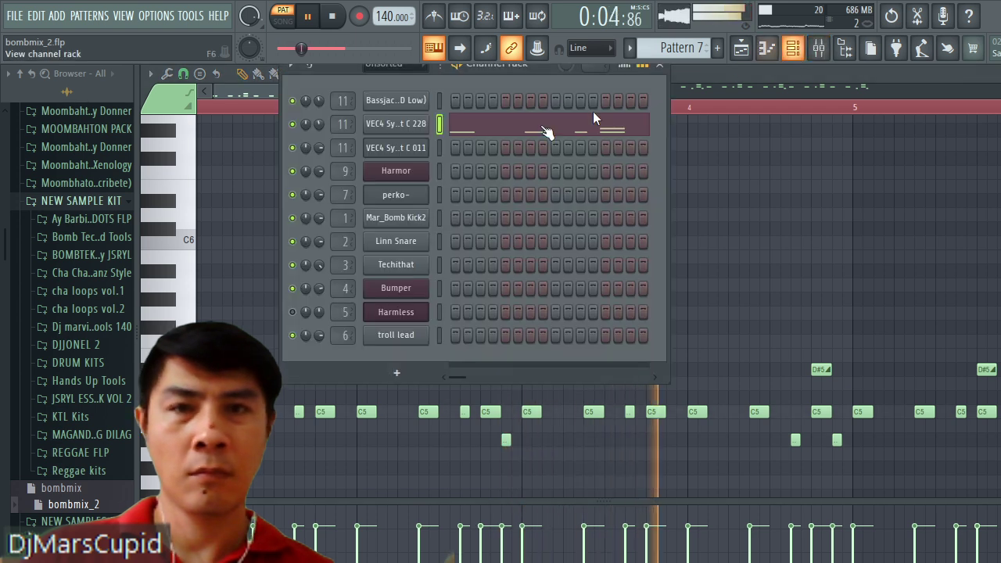
pyautogui.click(397, 125)
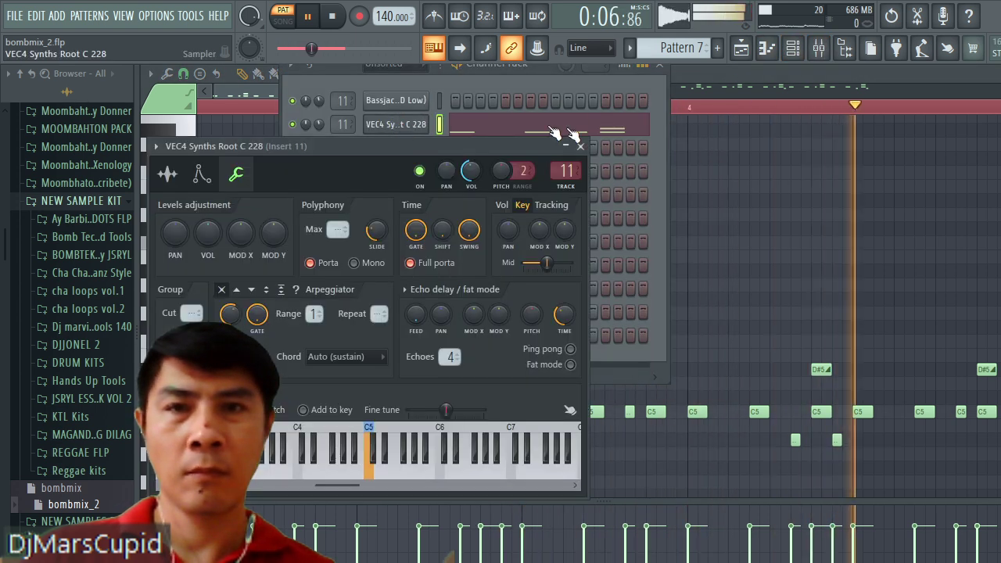
pyautogui.click(819, 49)
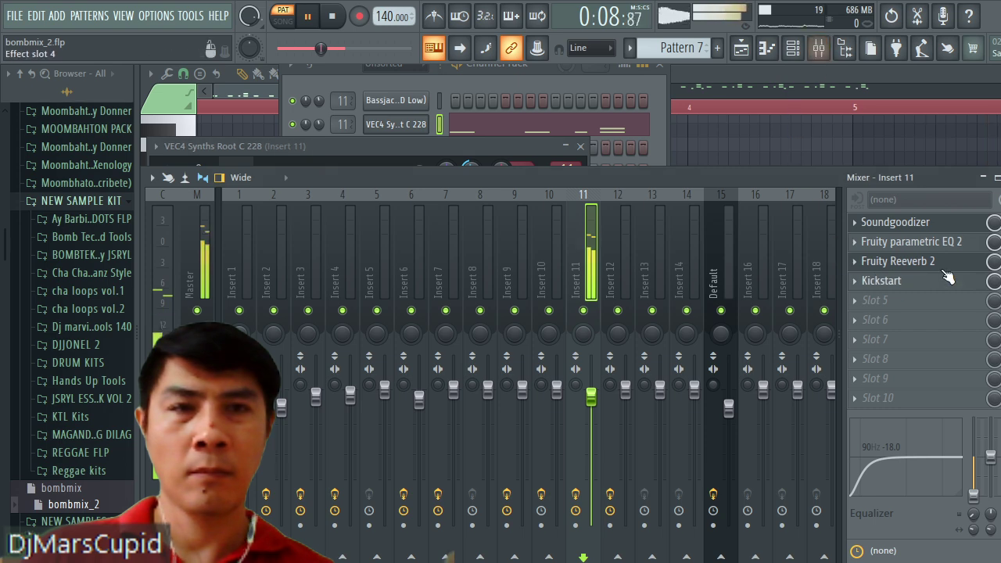
# Select Pattern 8 and examine the settings of its Bassjackers Dinosaur Drop synth shot channel.
pyautogui.click(741, 49)
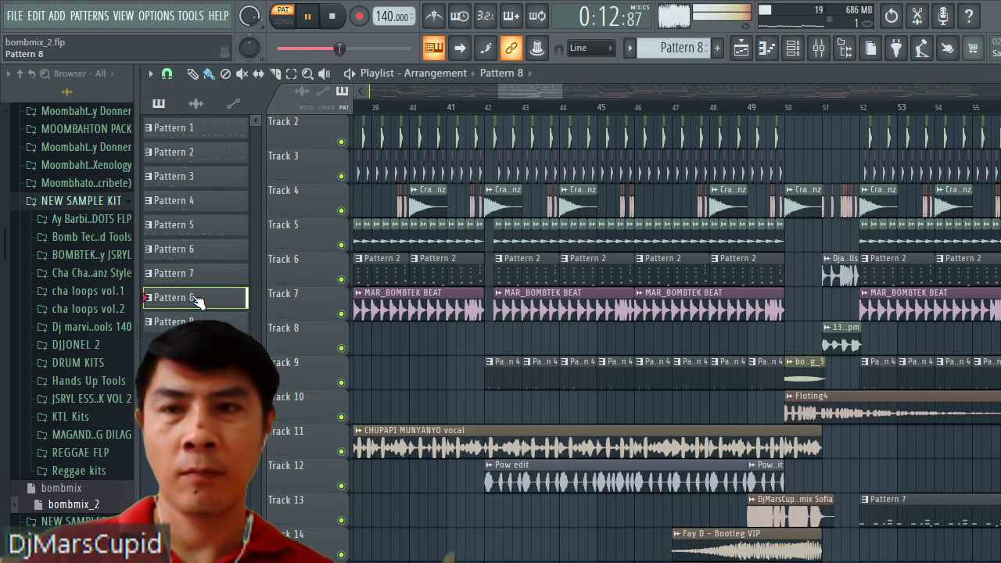
pyautogui.click(794, 48)
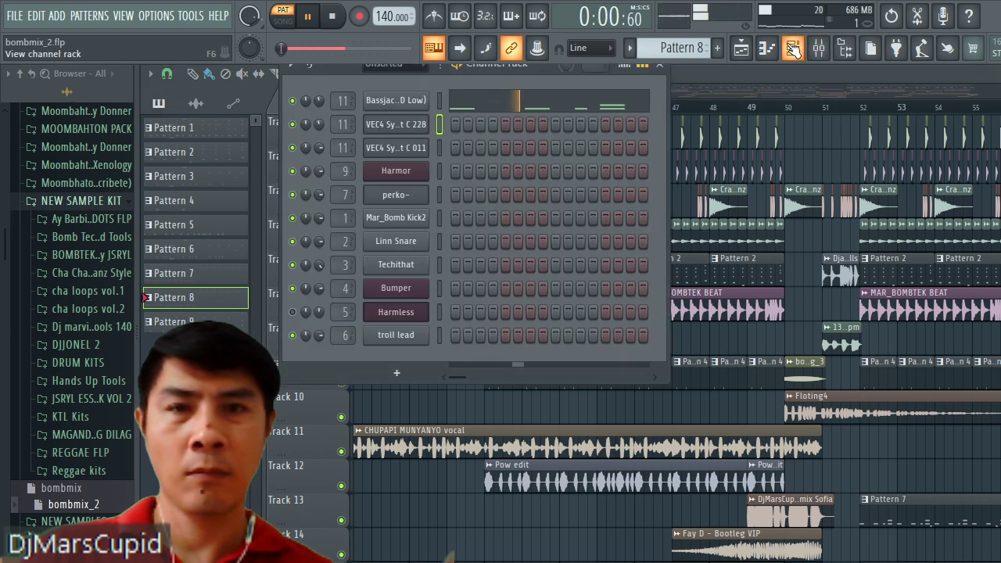
pyautogui.click(396, 100)
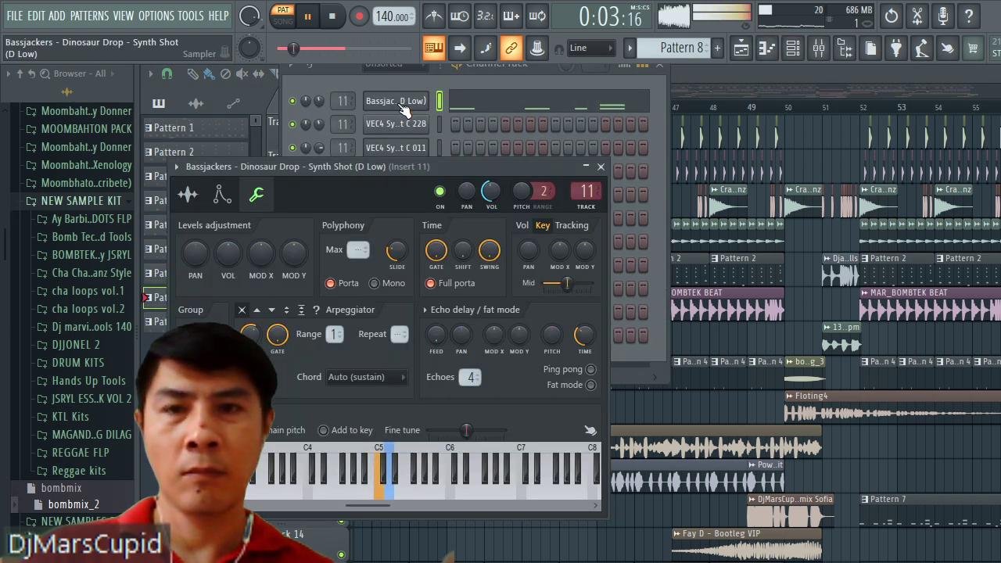
# Examine the Bassjackers synth shot notes of Pattern 8 in the piano roll and the effects on mixer insert 11.
pyautogui.click(557, 104)
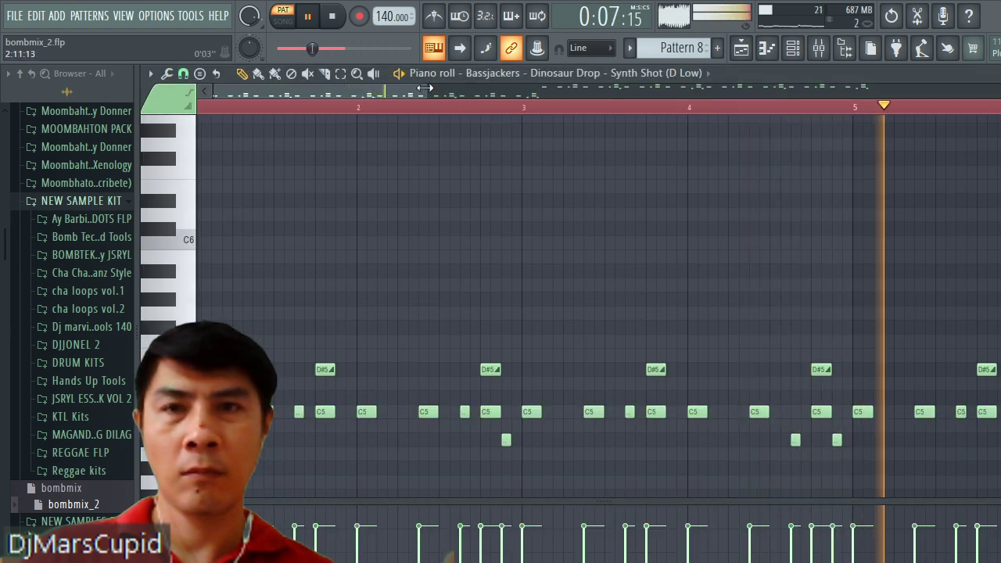
pyautogui.moveTo(425, 88); pyautogui.dragTo(499, 88)
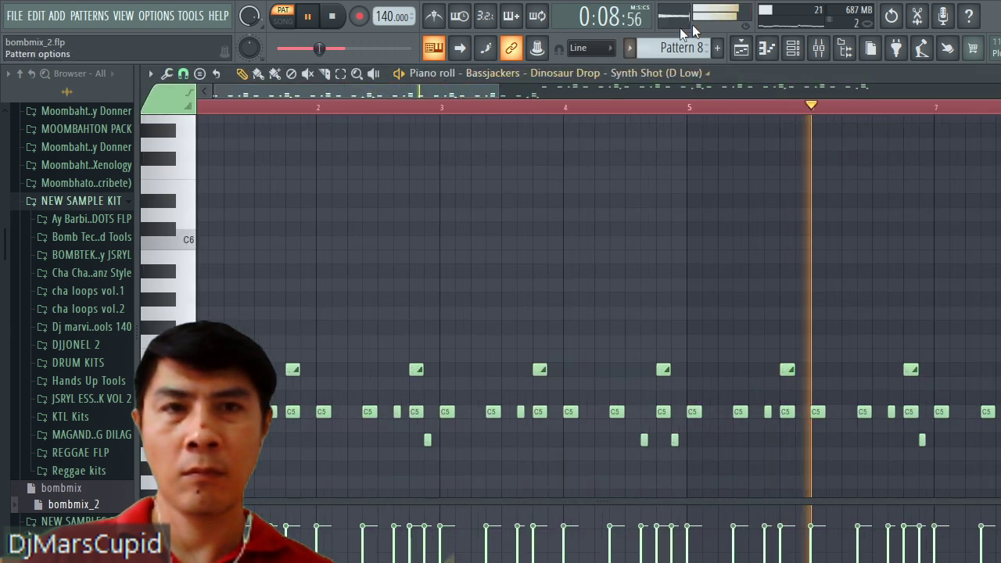
pyautogui.click(832, 45)
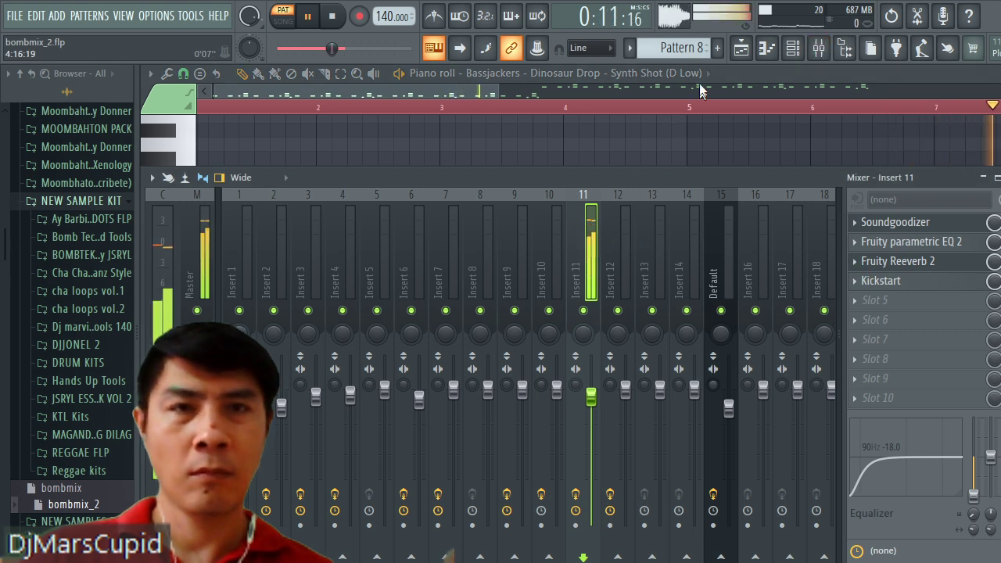
# Select Pattern 9, unmute the Harmless channel and restart playback of the pattern from the beginning.
pyautogui.click(742, 49)
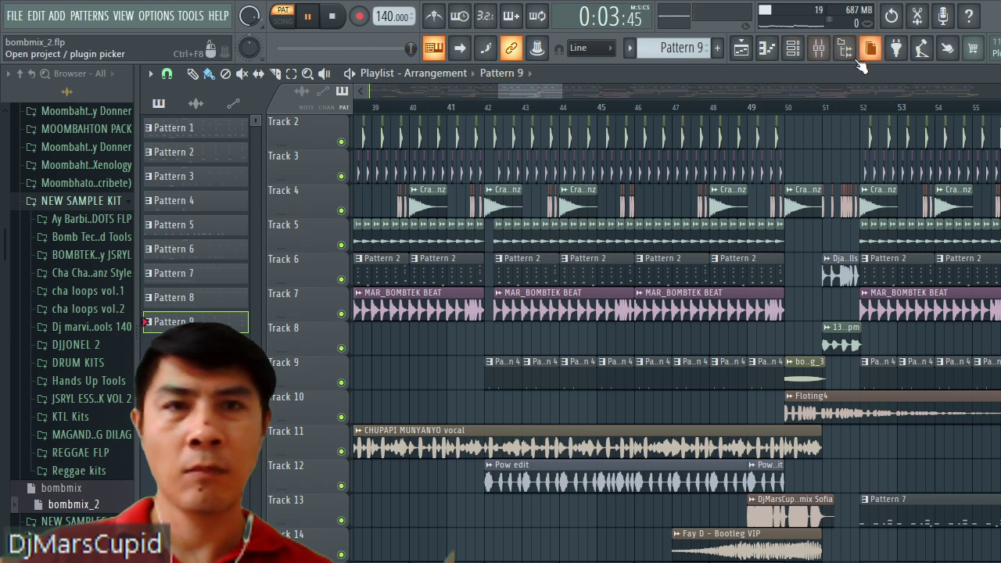
pyautogui.click(793, 50)
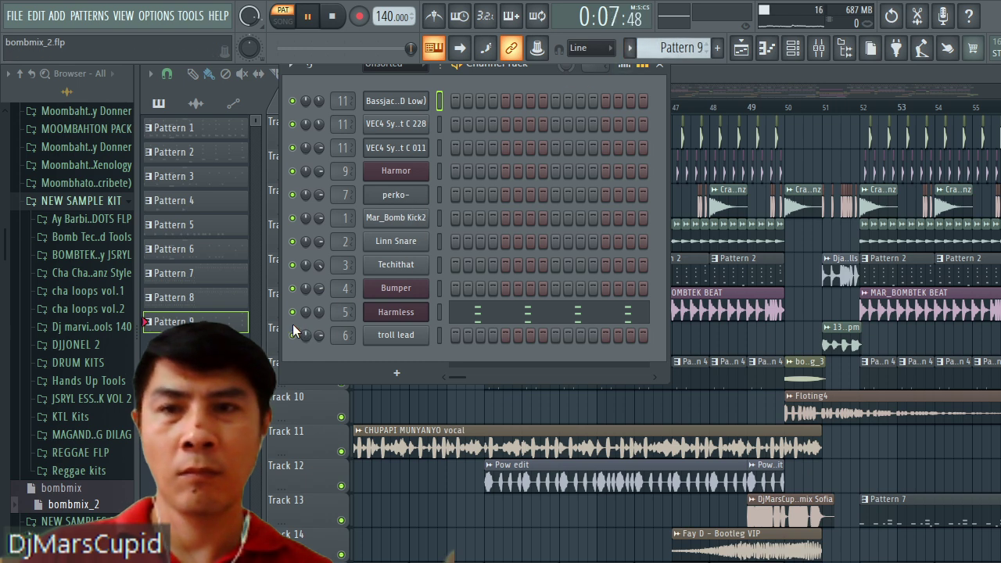
pyautogui.click(334, 17)
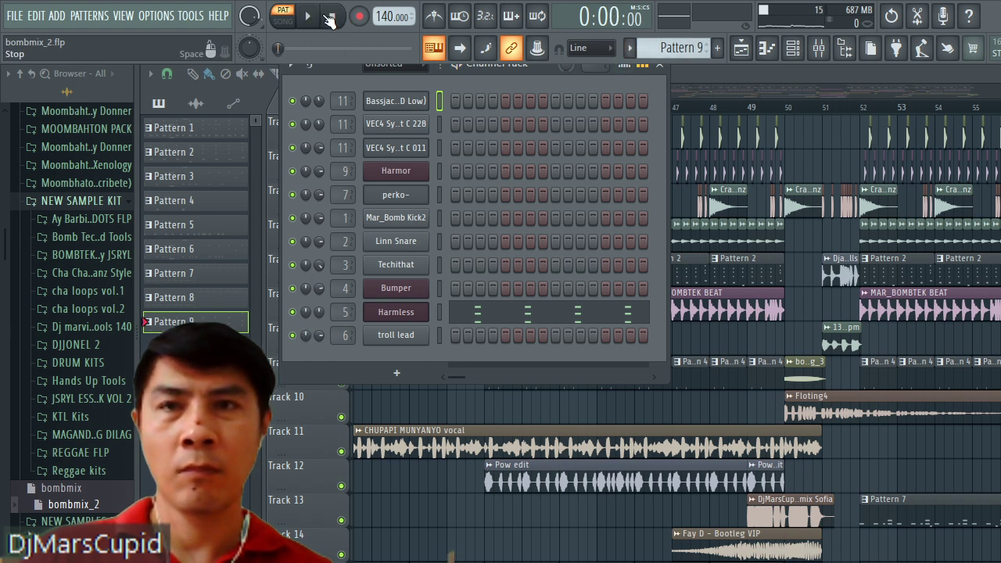
pyautogui.press('space')
# Return to the playlist and select the Fay D - Bootleg VIP clip on Track 14 near bar 65.
pyautogui.click(740, 49)
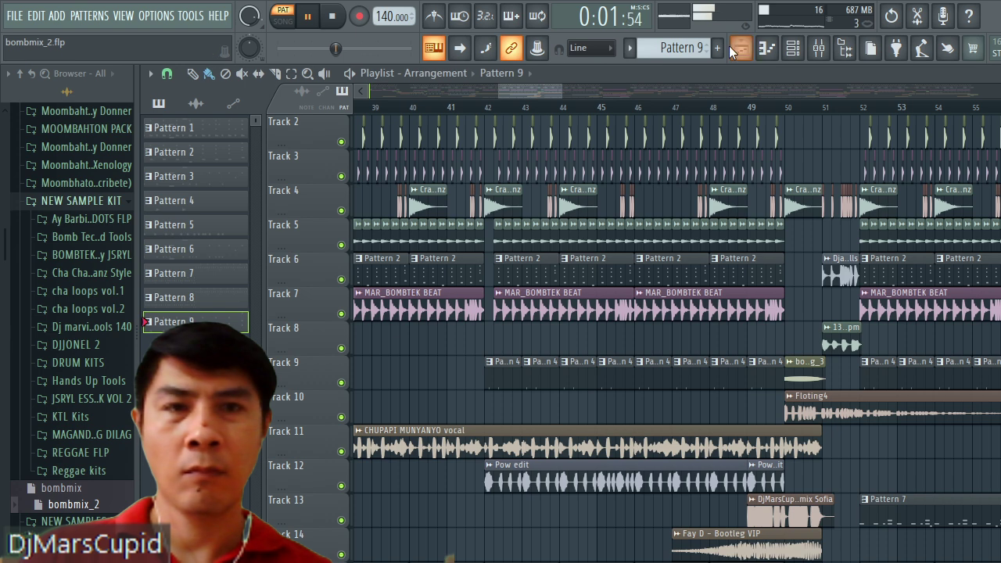
pyautogui.moveTo(531, 89); pyautogui.dragTo(602, 68)
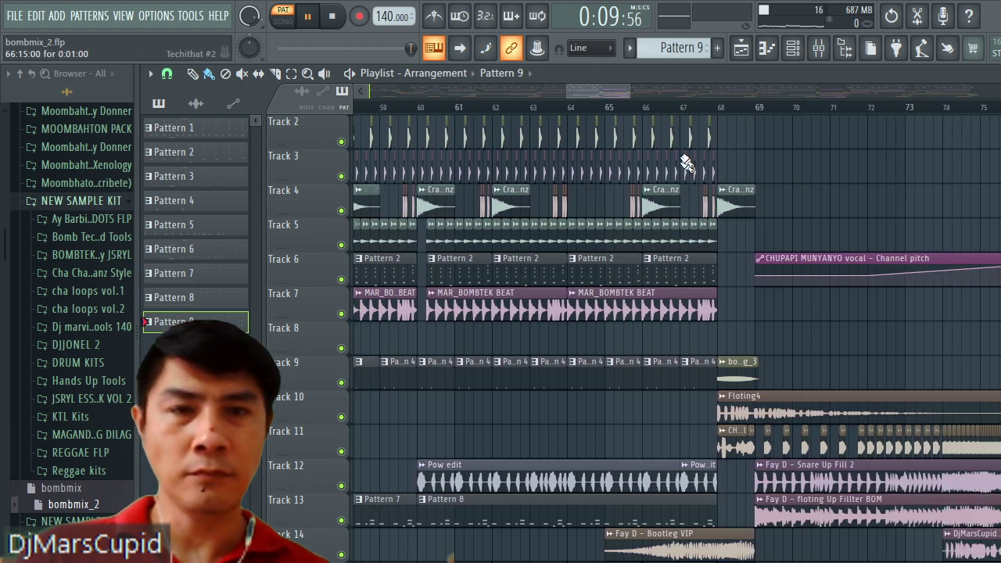
pyautogui.click(665, 547)
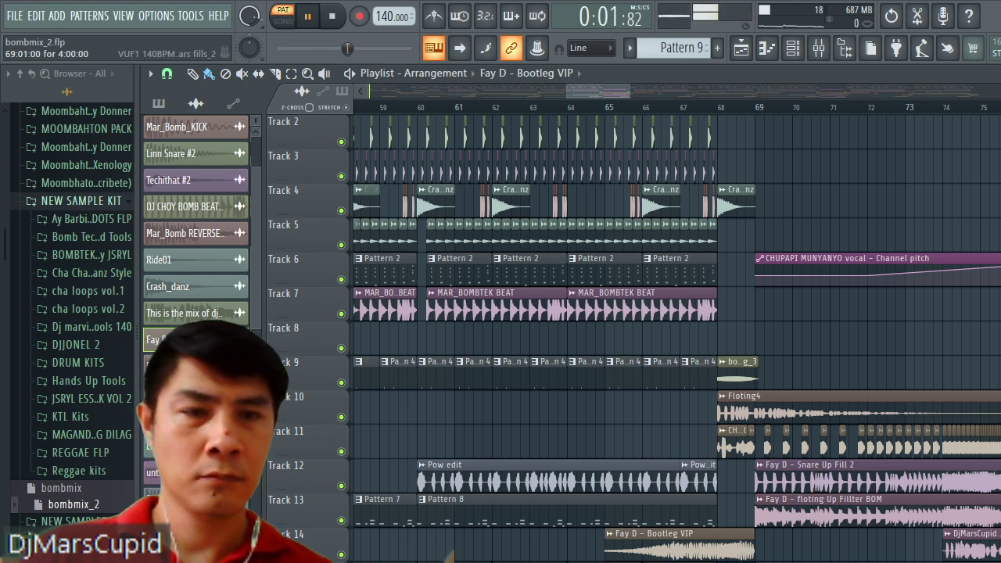
# Stop playback and examine the sample settings and waveform of the own voice1 vocal clip on Track 14.
pyautogui.click(782, 561)
pyautogui.doubleClick(775, 562)
pyautogui.click(335, 20)
pyautogui.moveTo(615, 86); pyautogui.dragTo(632, 88)
pyautogui.doubleClick(792, 550)
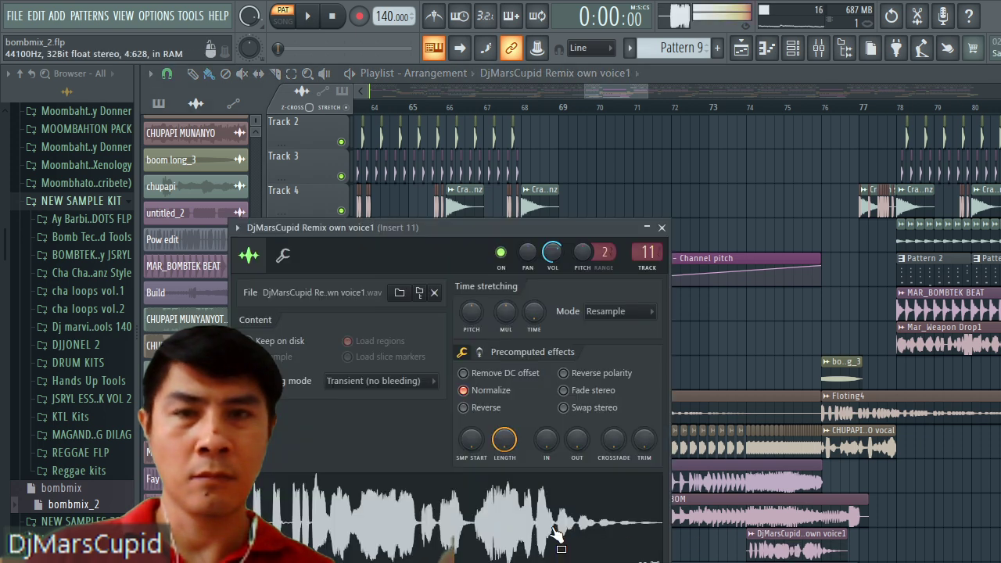
pyautogui.click(662, 229)
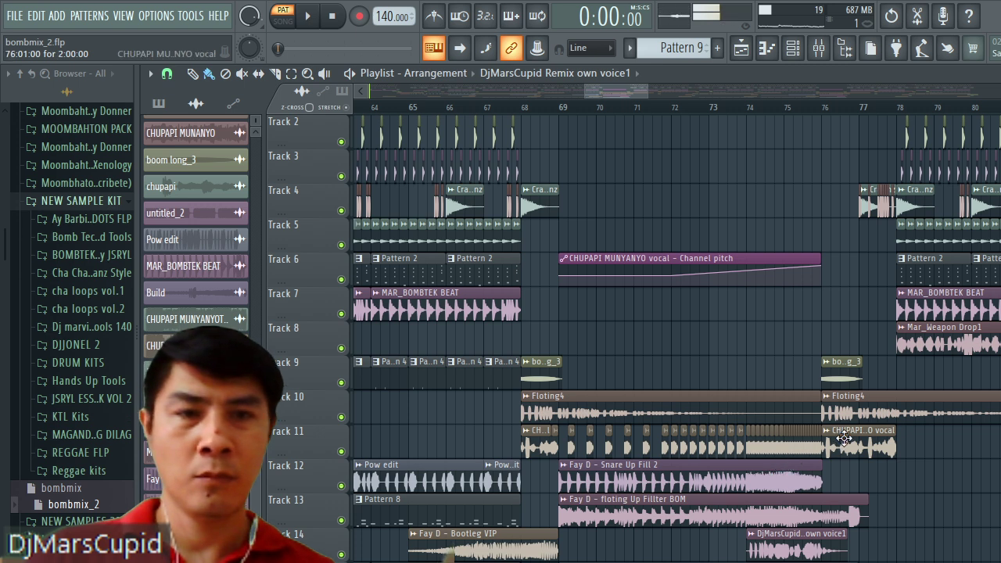
# Place the song position at bar 68, and examine the Mar_Weapon Drop1 sample and the effects on mixer insert 12.
pyautogui.click(526, 113)
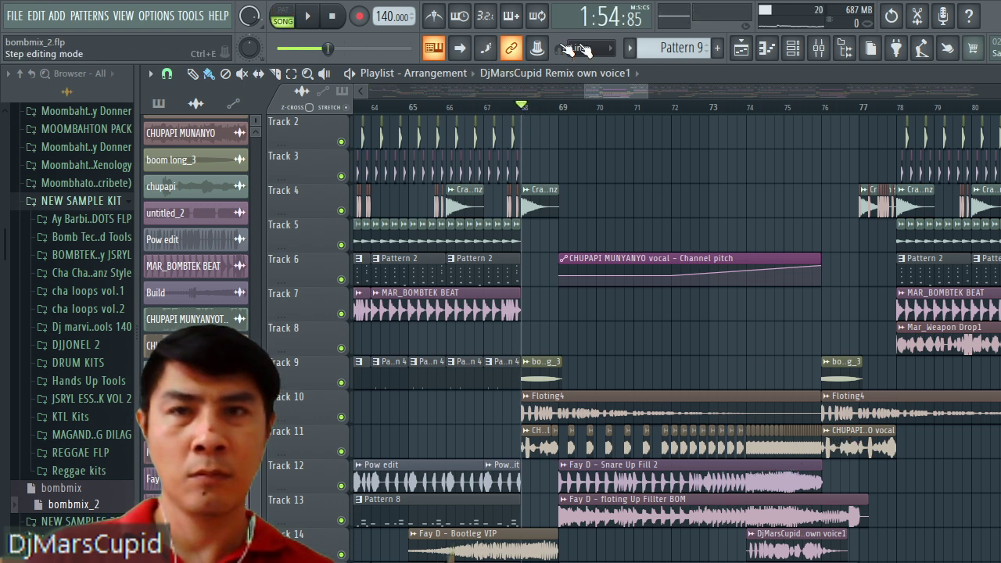
pyautogui.doubleClick(951, 336)
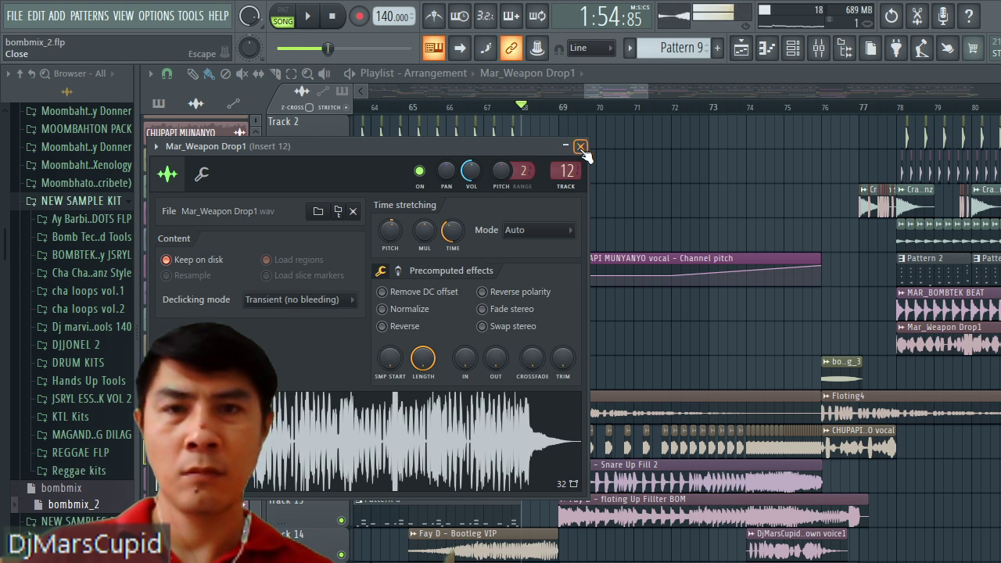
pyautogui.click(820, 50)
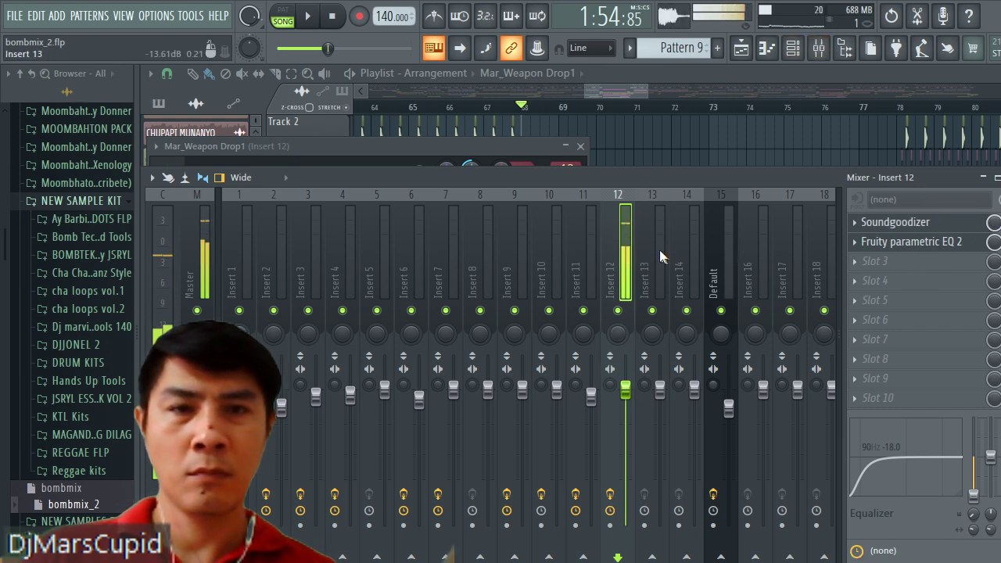
# Return to the playlist and select the Pattern 6 clip below Track 14 near bar 97.
pyautogui.click(743, 50)
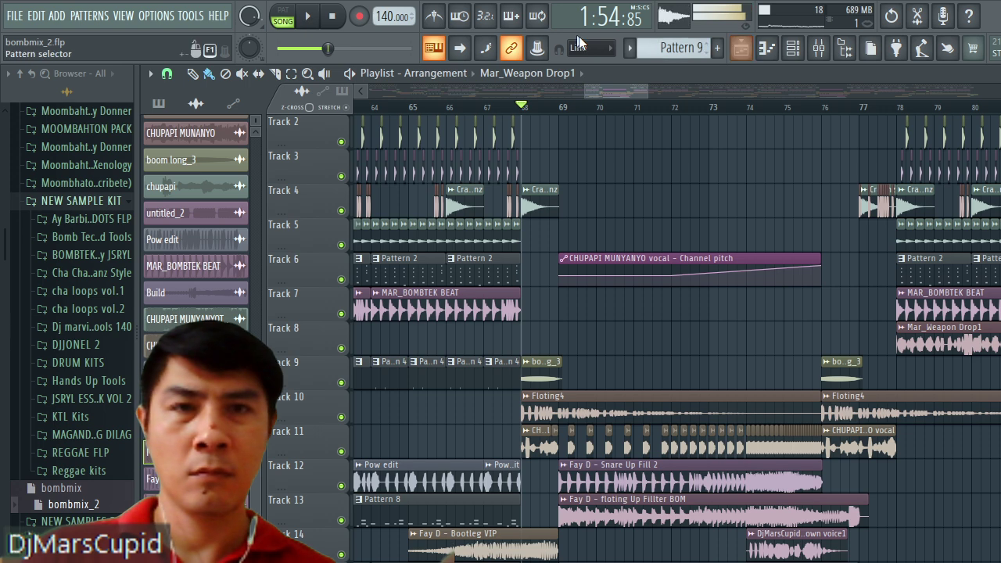
pyautogui.moveTo(616, 94); pyautogui.dragTo(683, 100)
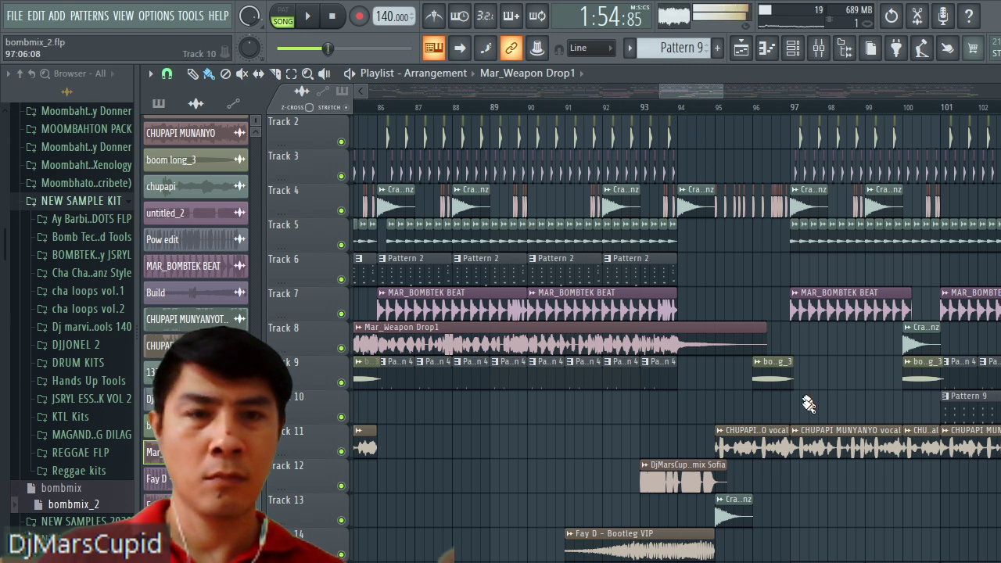
pyautogui.click(814, 561)
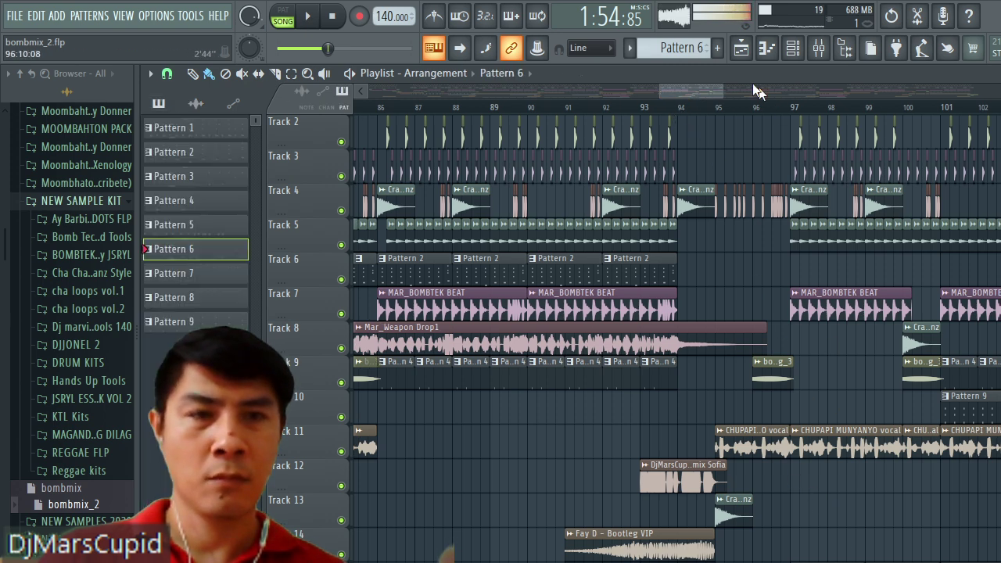
# Play the song from bar 131 through the build-up into the Mar_Weapon Drop1 section, and stop playback.
pyautogui.moveTo(698, 96); pyautogui.dragTo(836, 72)
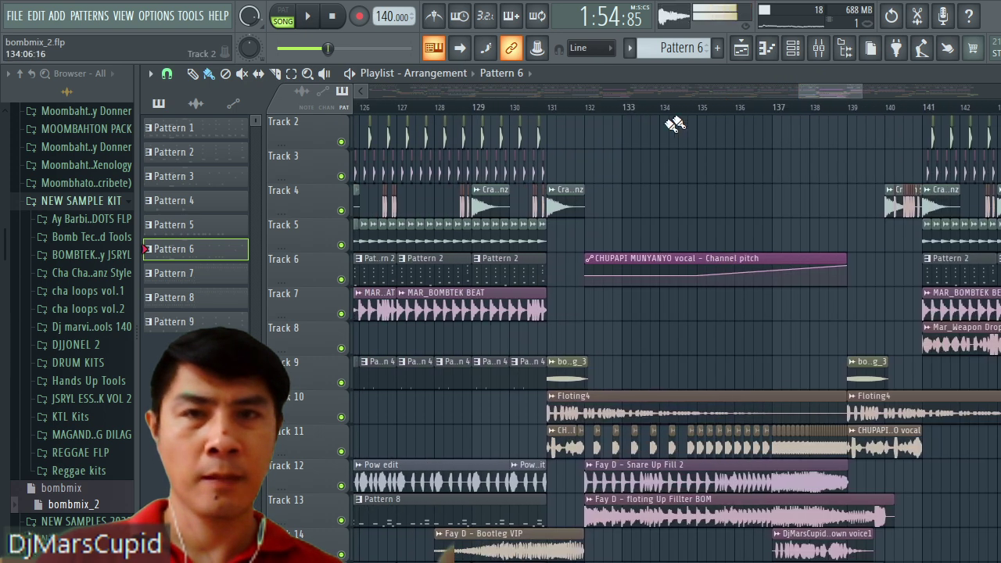
pyautogui.click(551, 106)
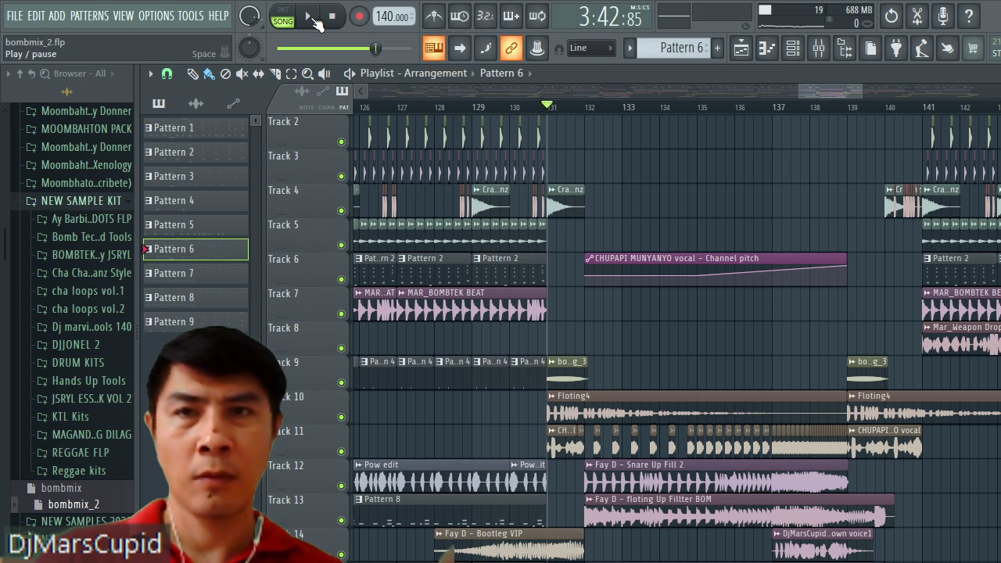
pyautogui.click(313, 20)
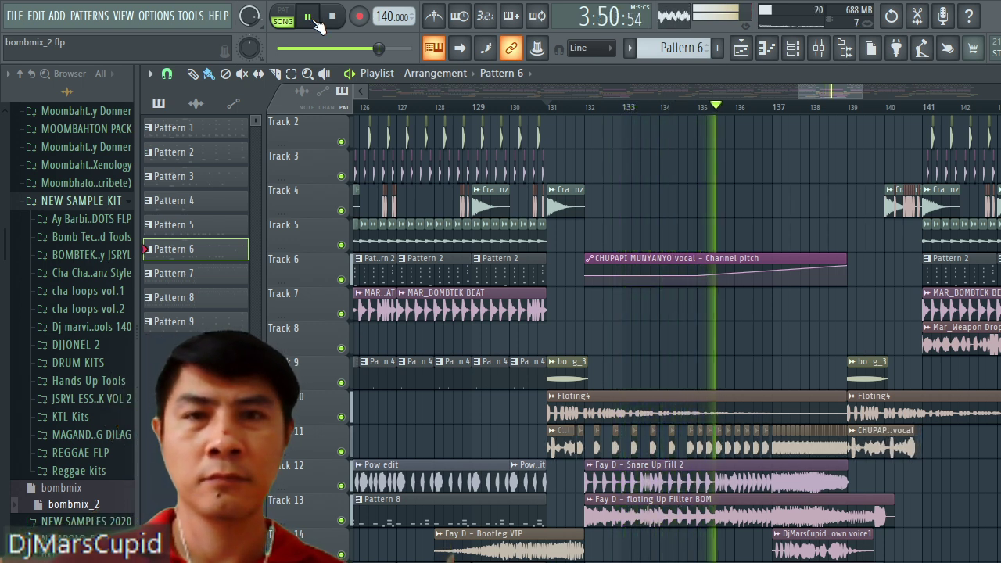
pyautogui.moveTo(827, 94); pyautogui.dragTo(877, 86)
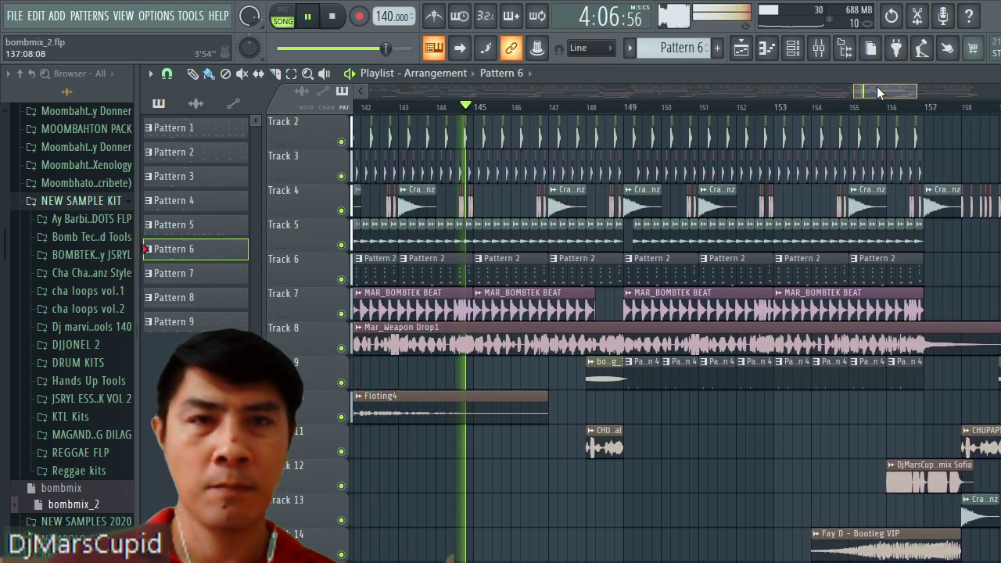
pyautogui.click(335, 15)
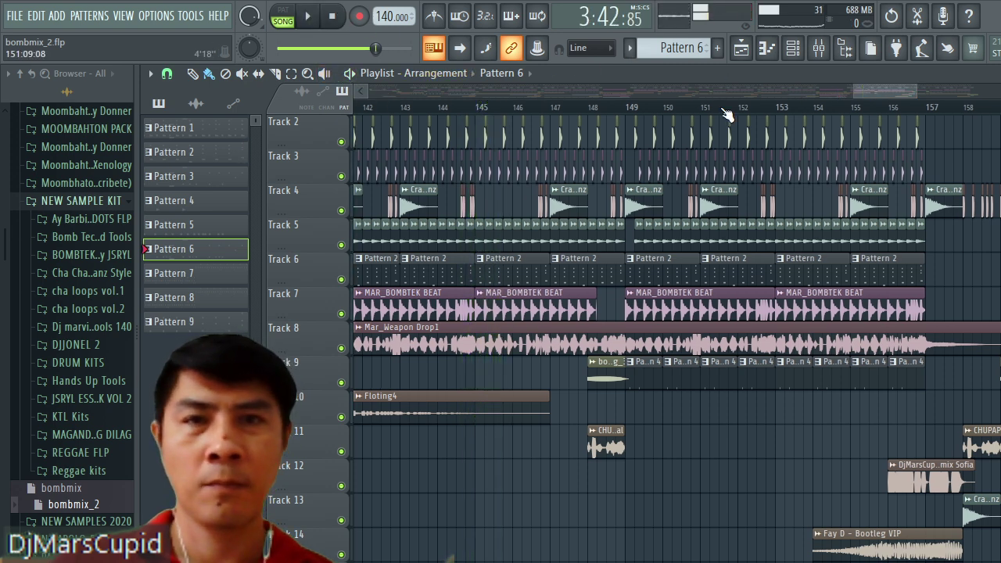
# Examine the sample settings and waveform of the Remix Sofia vocal clip on Track 12 near bar 175.
pyautogui.moveTo(885, 91); pyautogui.dragTo(956, 98)
pyautogui.doubleClick(850, 490)
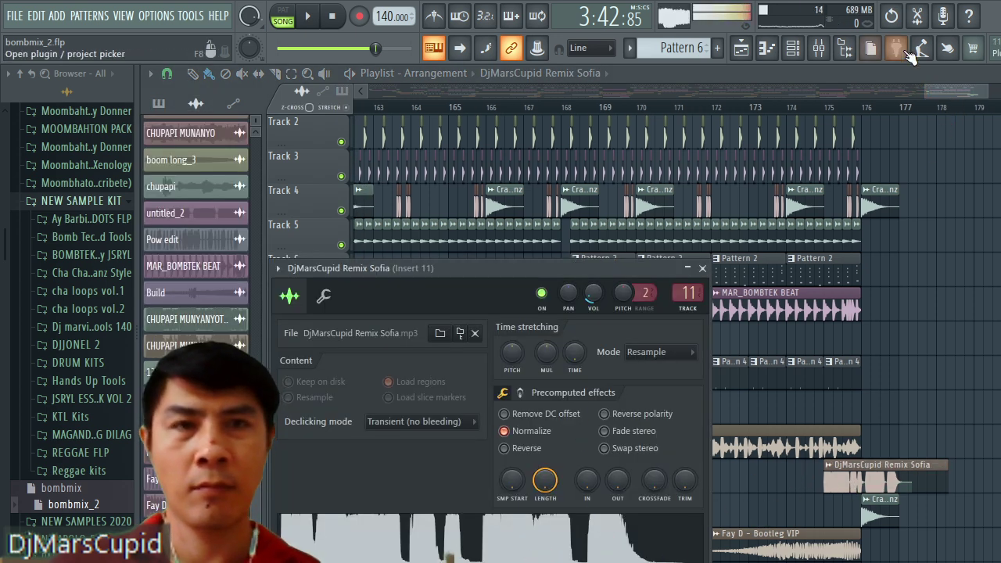
pyautogui.moveTo(926, 92); pyautogui.dragTo(329, 94)
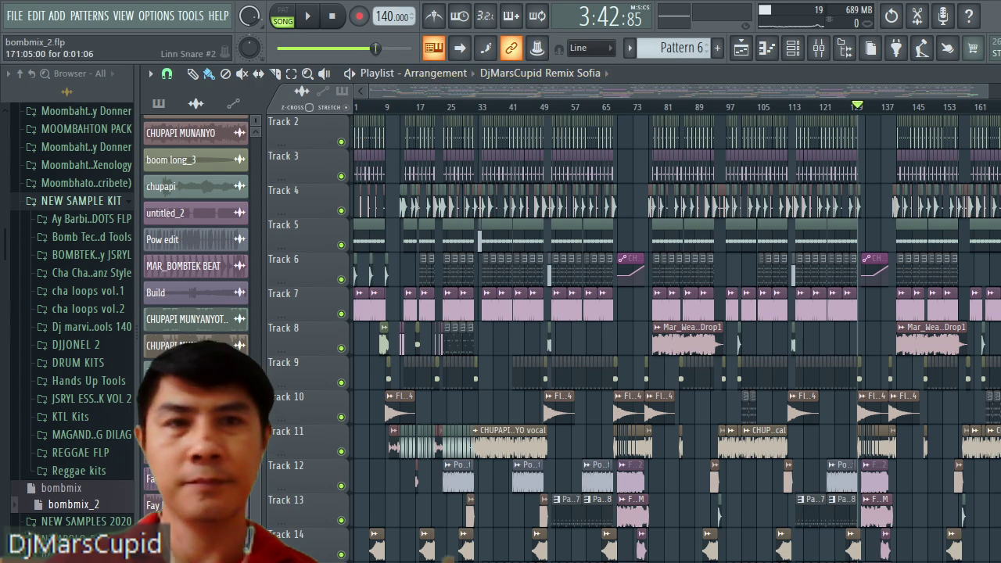
# Reset the song position to the start, play the whole arrangement to its end, and stop playback.
pyautogui.moveTo(990, 87); pyautogui.dragTo(415, 88)
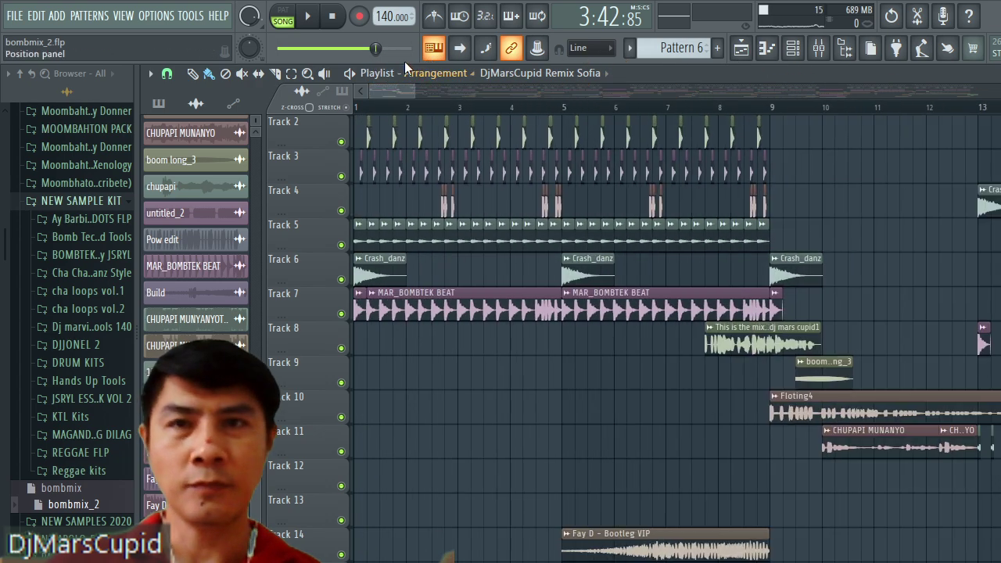
pyautogui.click(331, 16)
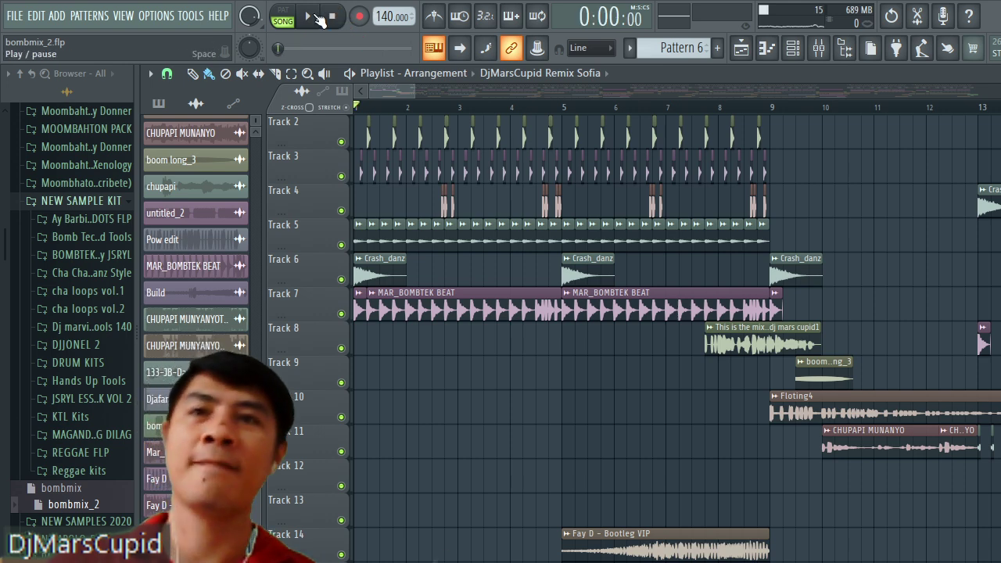
pyautogui.click(316, 17)
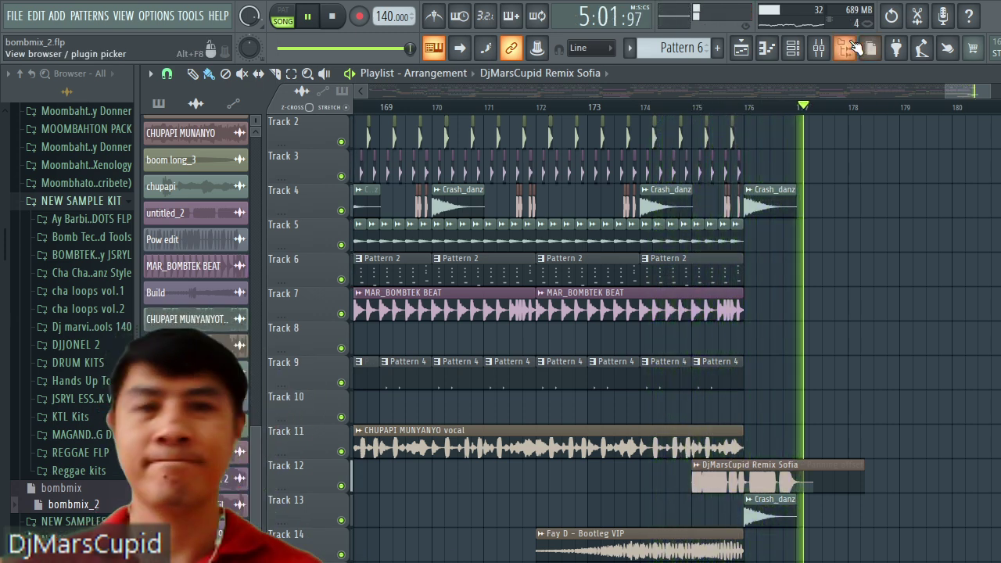
pyautogui.click(334, 17)
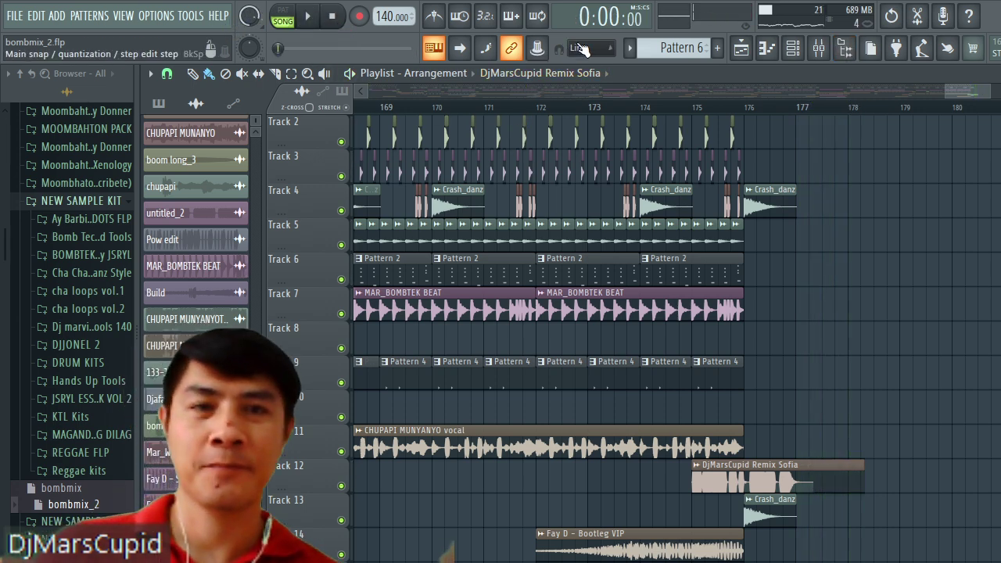
# Minimize the project window, switch to OBS, and request to stop the recording.
pyautogui.click(1000, 8)
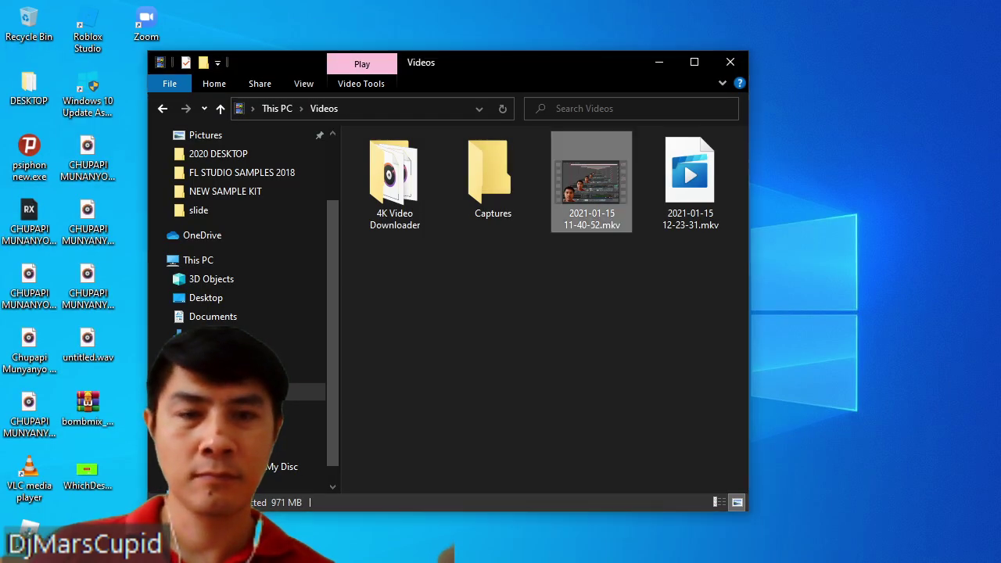
pyautogui.click(661, 523)
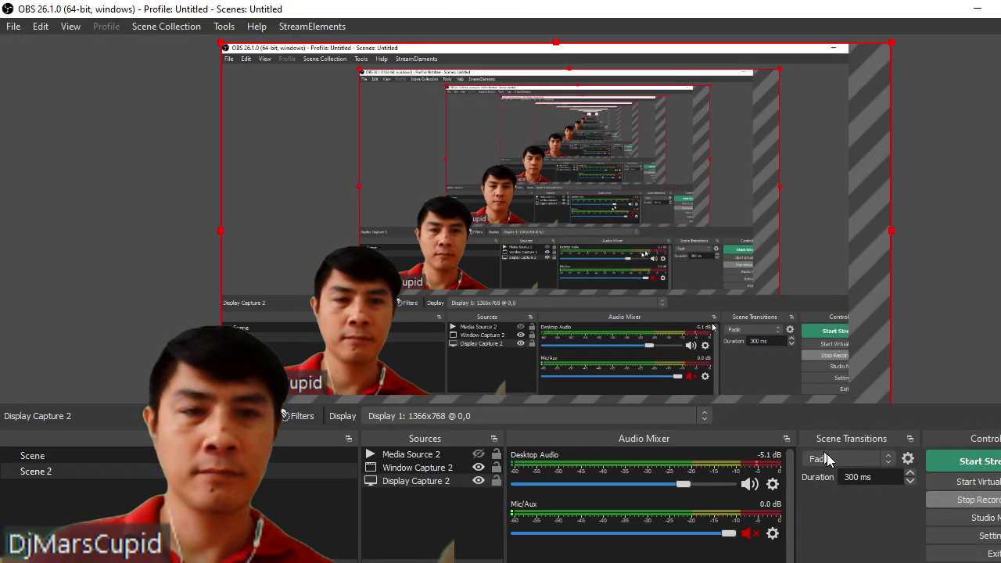
pyautogui.click(984, 504)
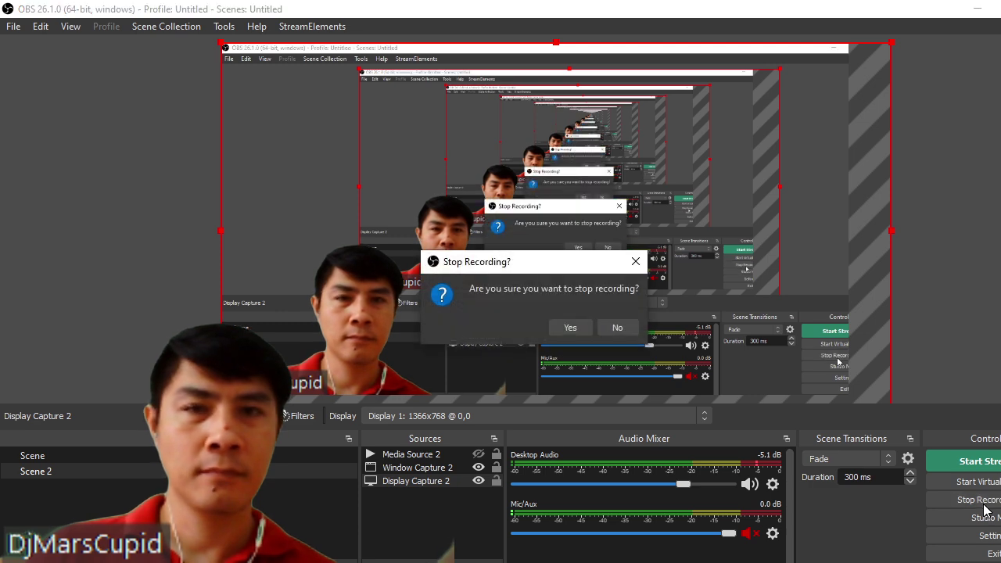